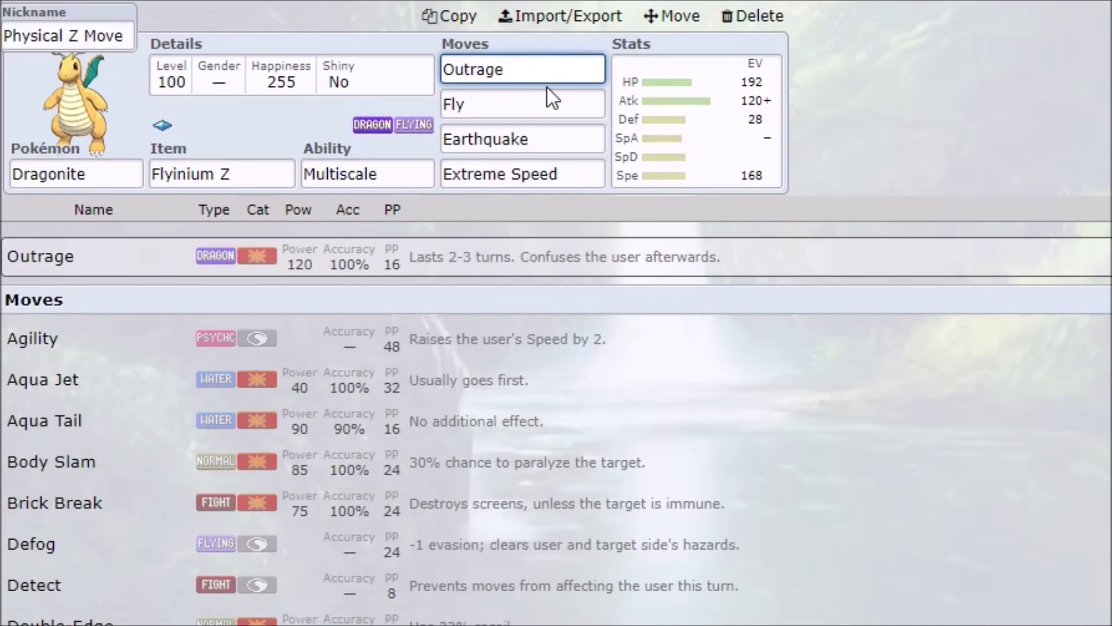
- Examine the EV spread and the four moves of the Physical Z Move Dragonite set
left_click(685, 116)
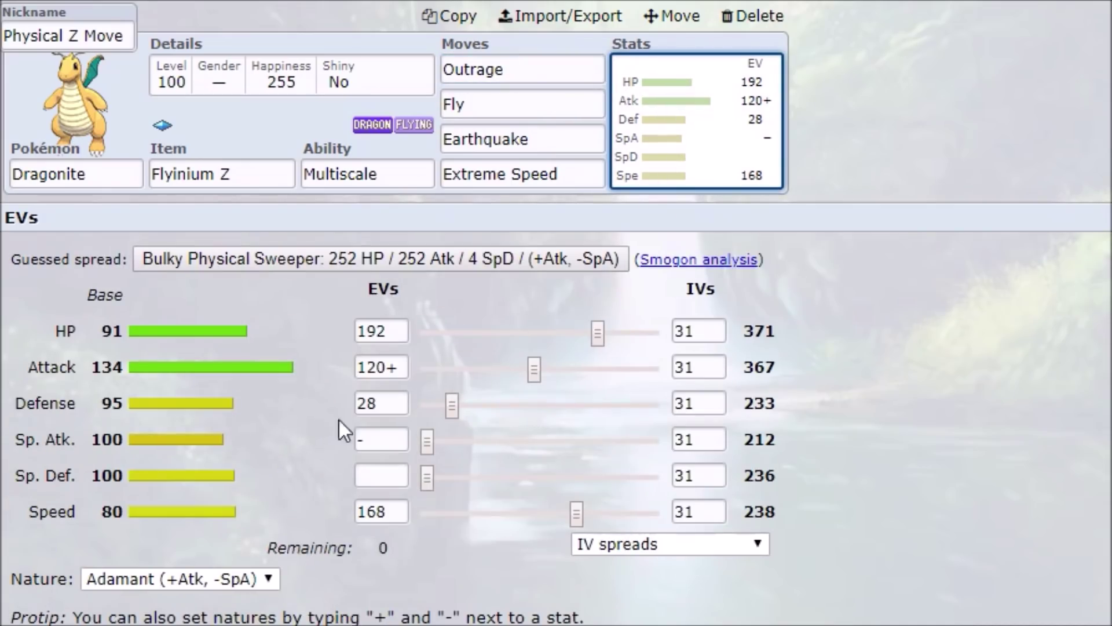
left_click(407, 367)
left_click(157, 184)
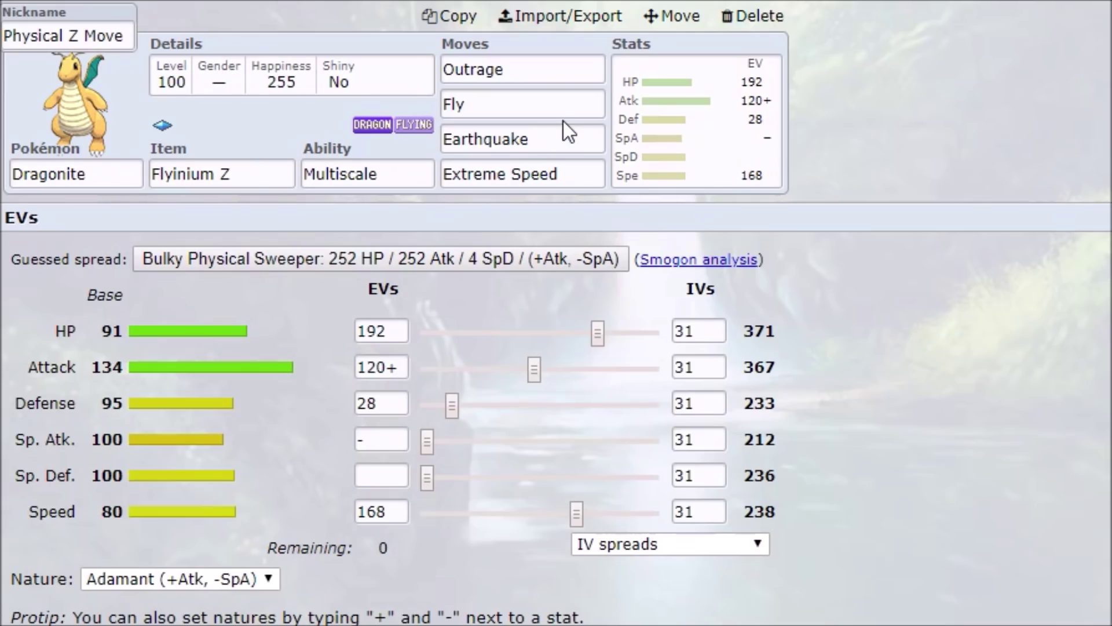
left_click(538, 69)
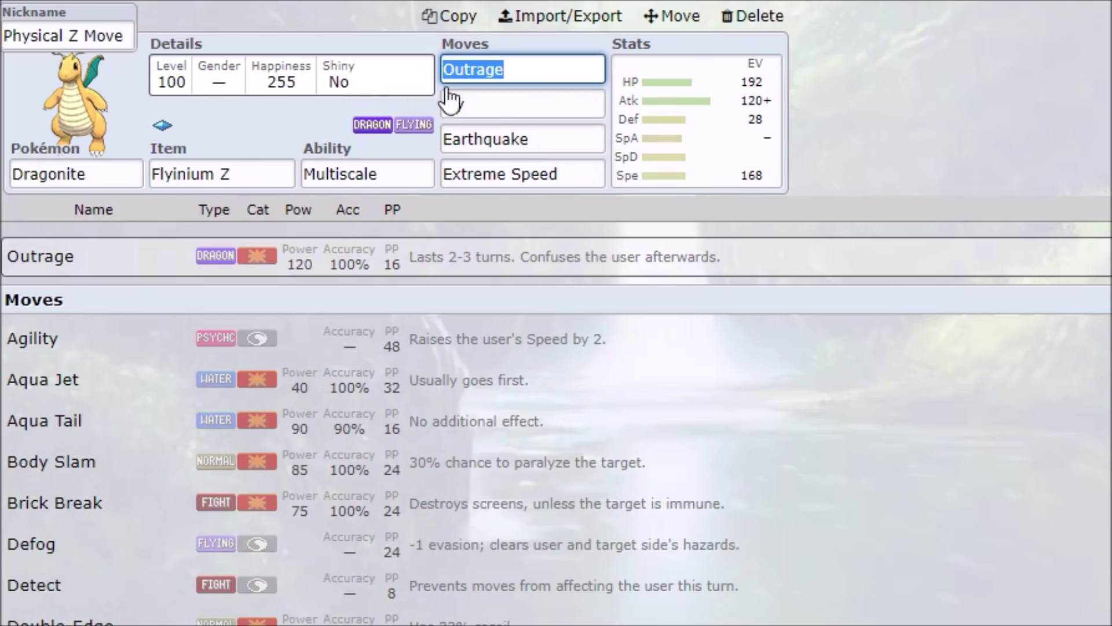
left_click(530, 71)
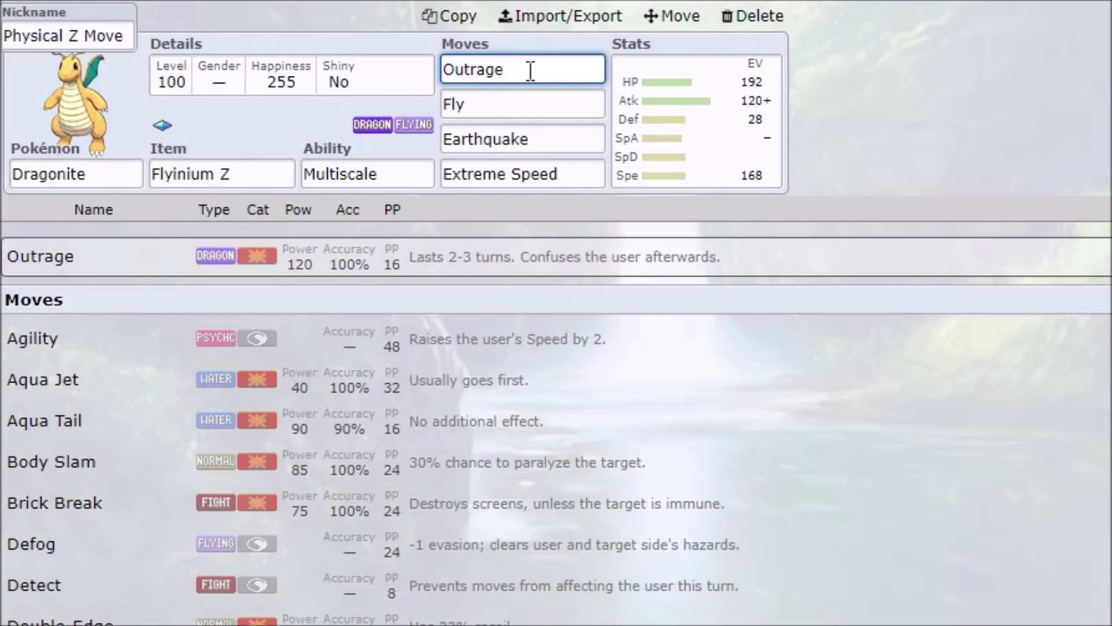
left_click(524, 103)
left_click(543, 129)
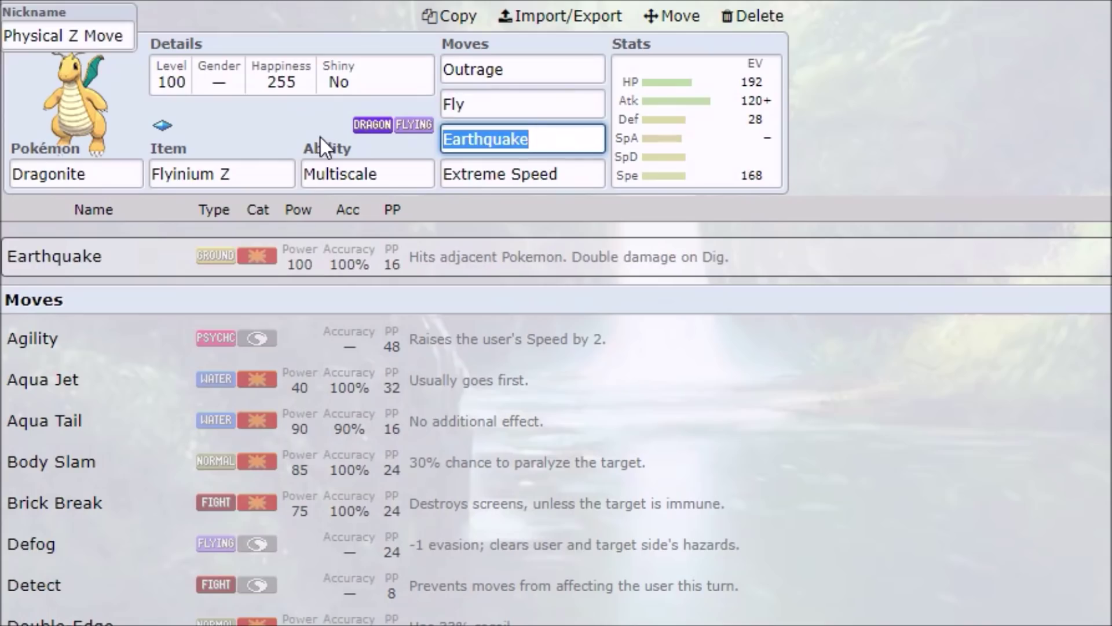
left_click(575, 172)
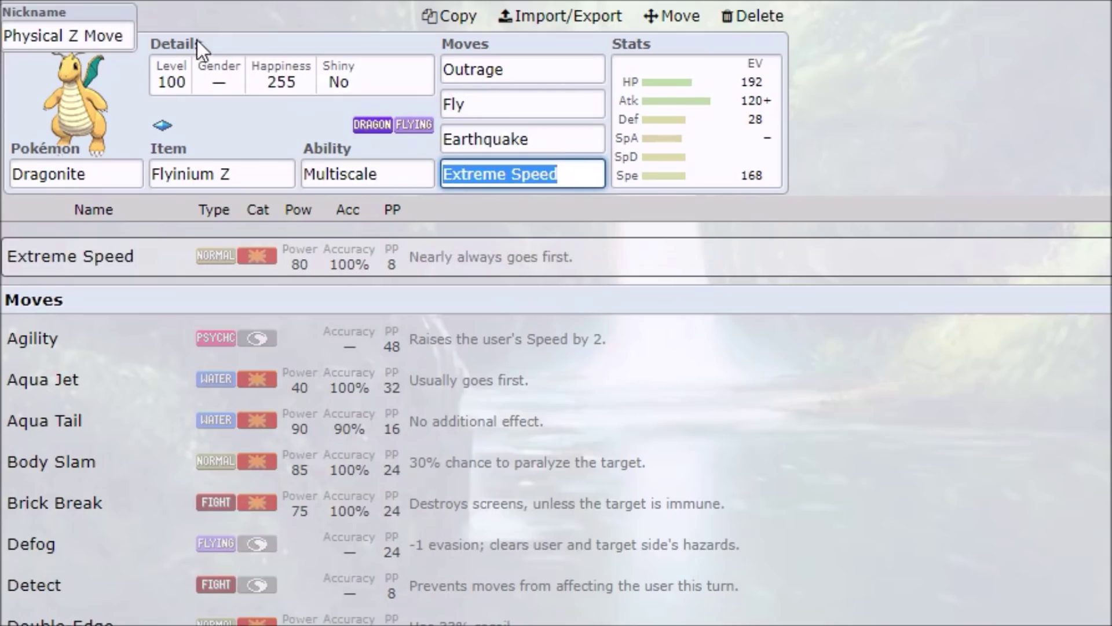
- Replace Outrage with Dragon Dance in the Physical Z Move set's first move slot
left_click(517, 77)
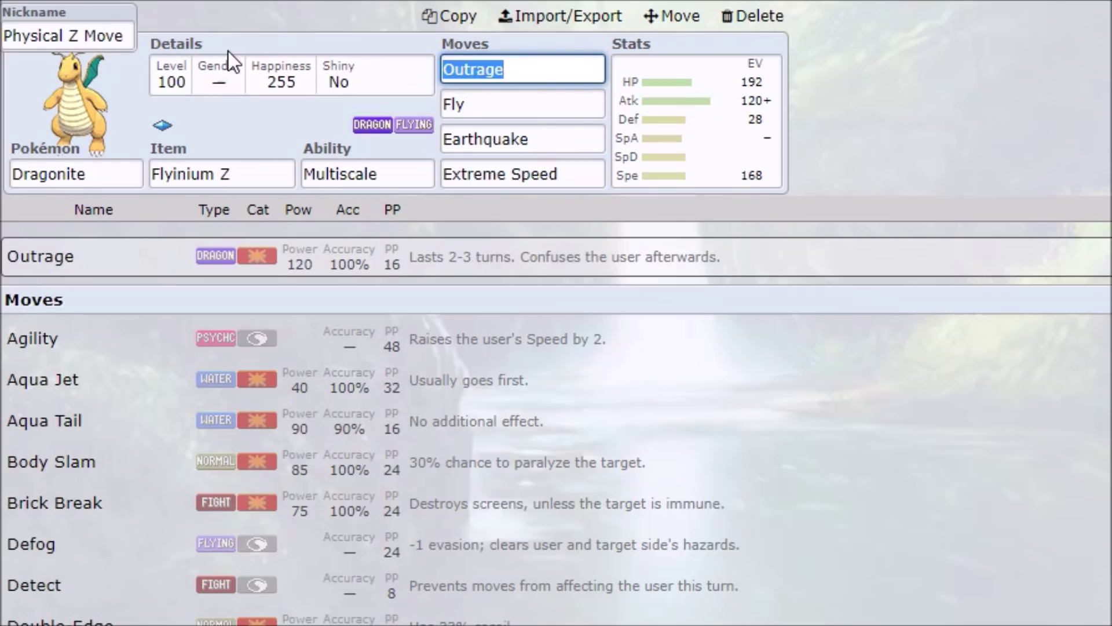
type("dra")
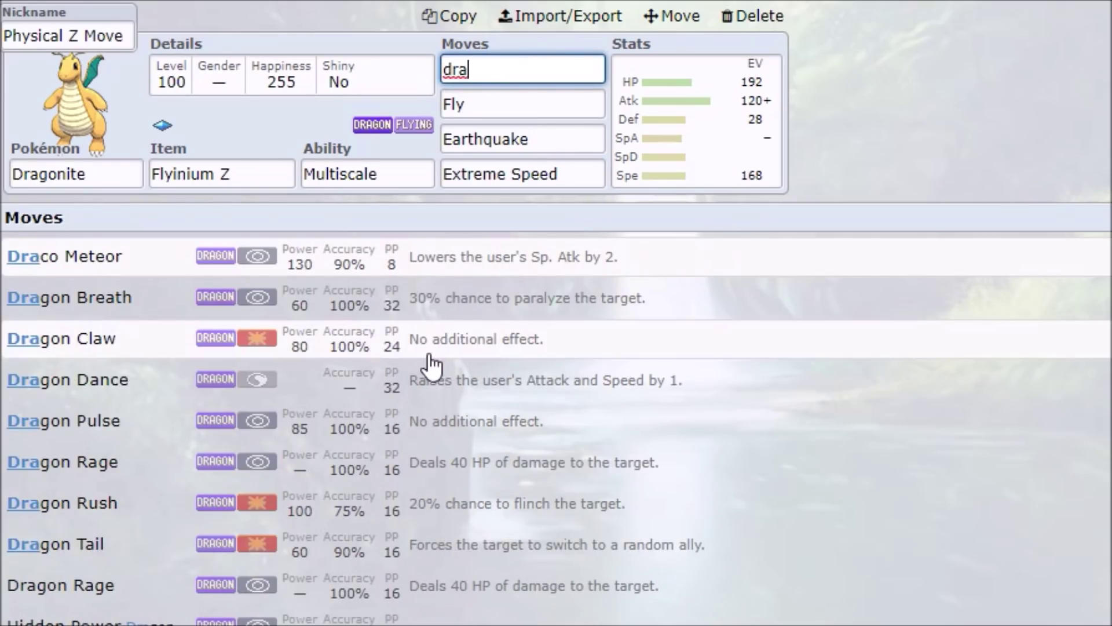
scroll(385, 487, "down", 2)
scroll(385, 486, "up", 2)
left_click(248, 377)
left_click(569, 65)
key("Tab")
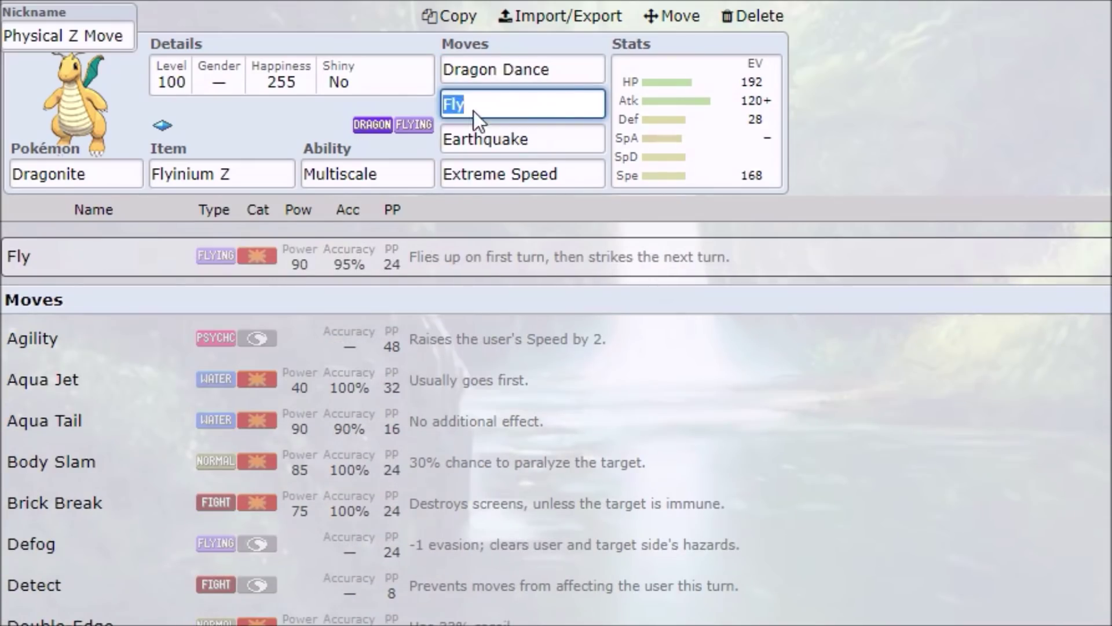
left_click(655, 120)
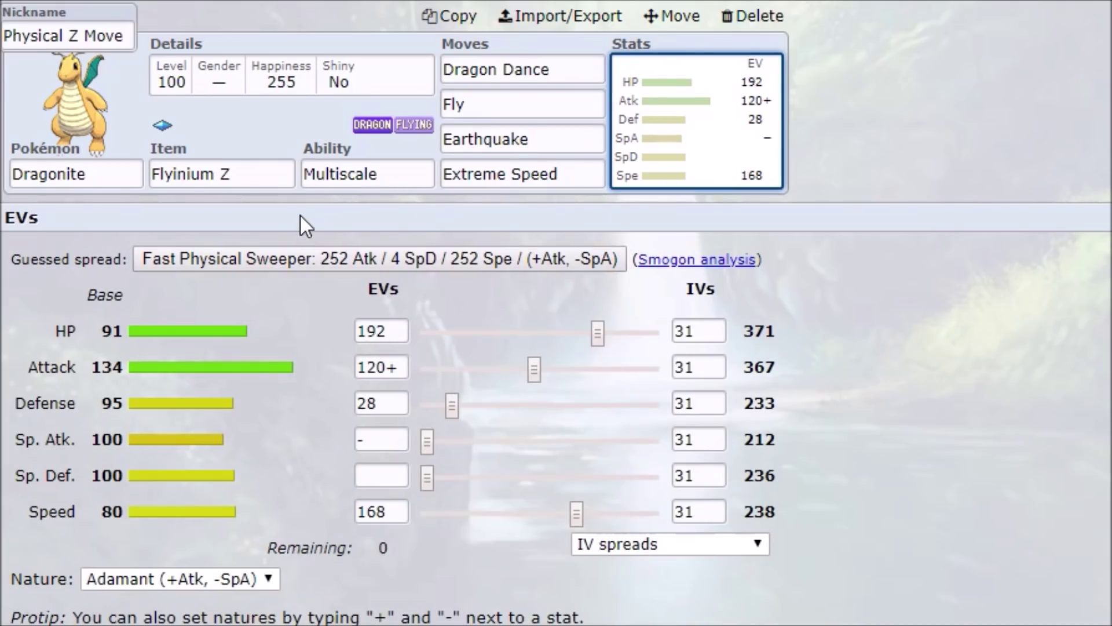
left_click(572, 141)
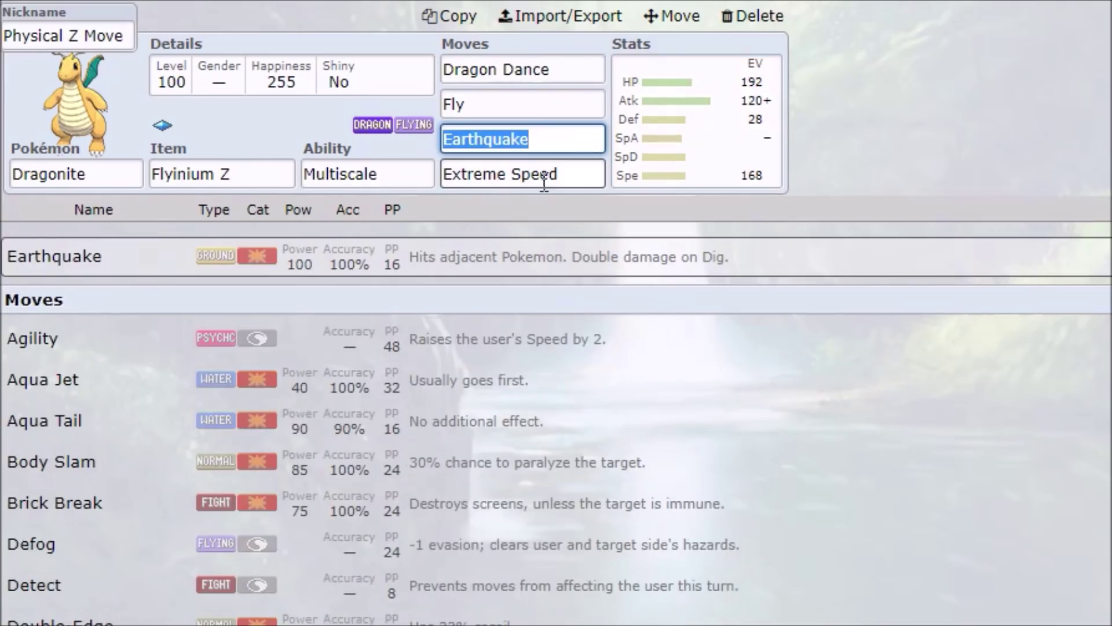
left_click(576, 175)
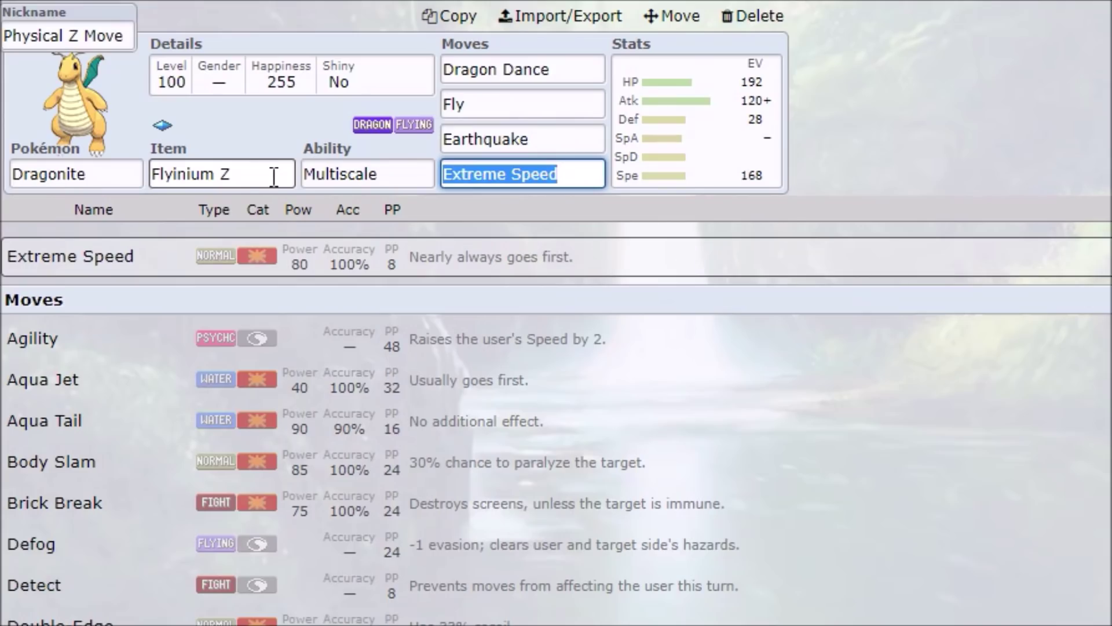
- Change the held item of the Physical Z Move Dragonite to Dragonium Z
left_click(251, 174)
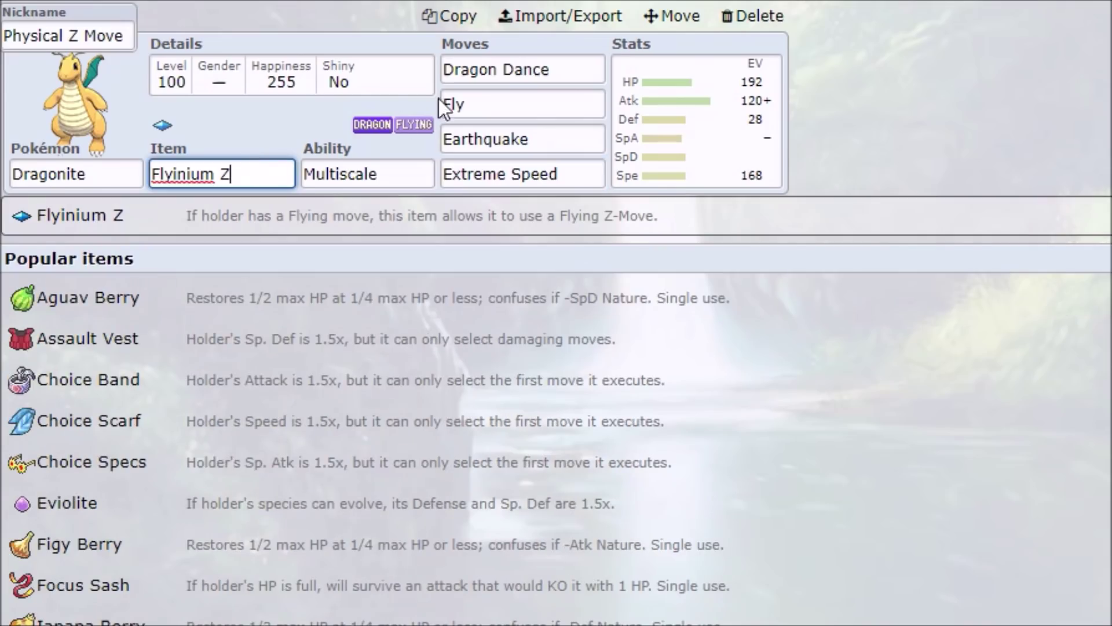
triple_click(249, 172)
type("dra")
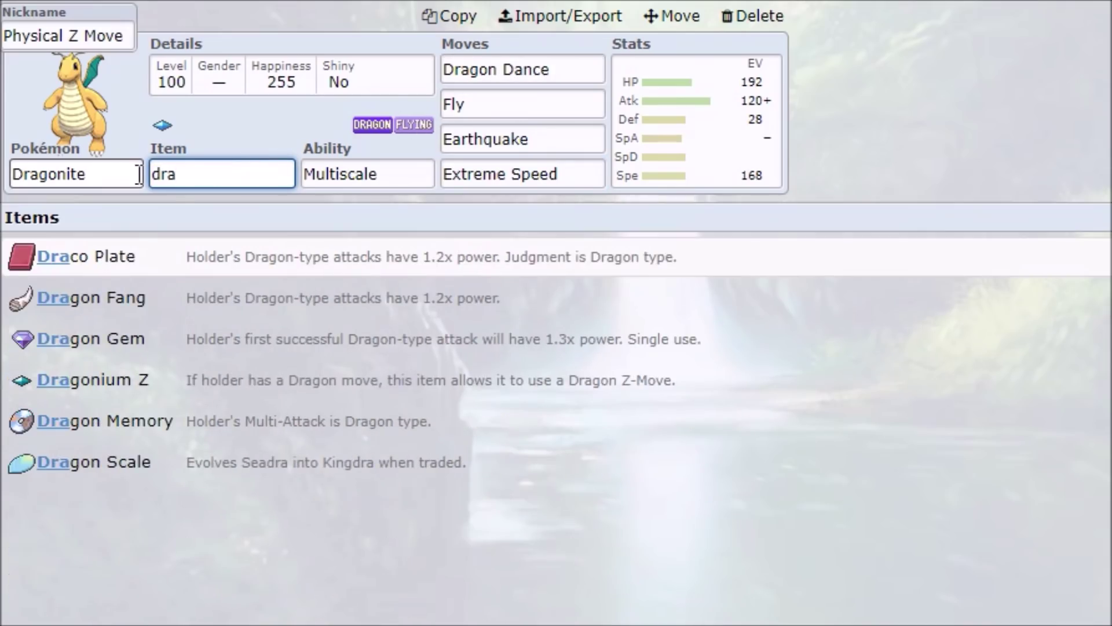
left_click(266, 379)
- Replace Fly with Outrage in the Physical Z Move set's second move slot
left_click(504, 109)
left_click_drag(504, 110, 412, 139)
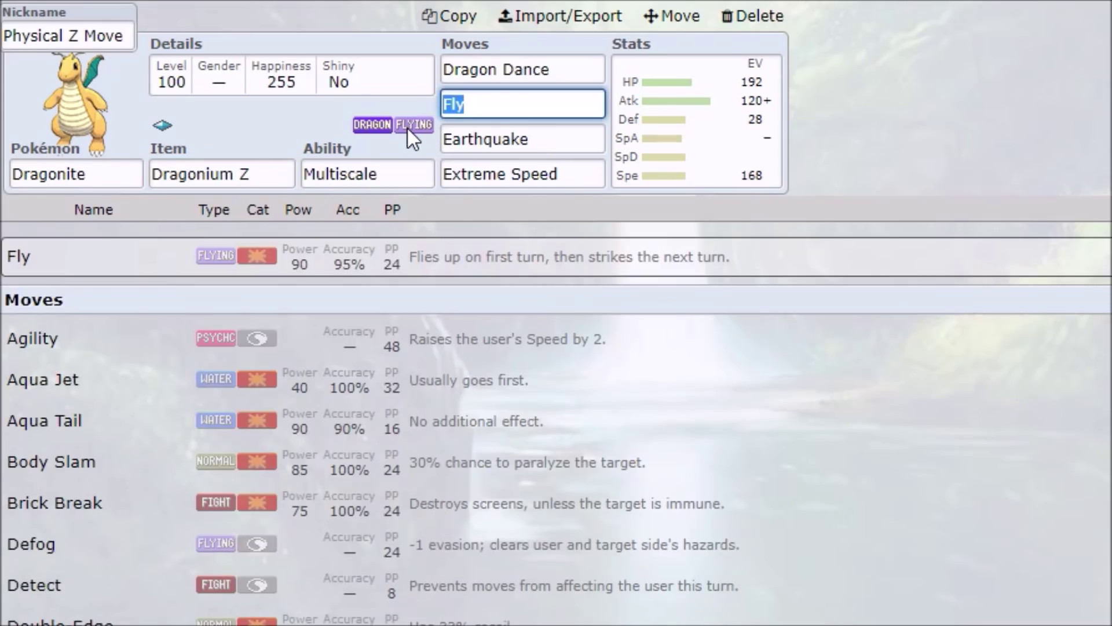
type("ou")
left_click(530, 258)
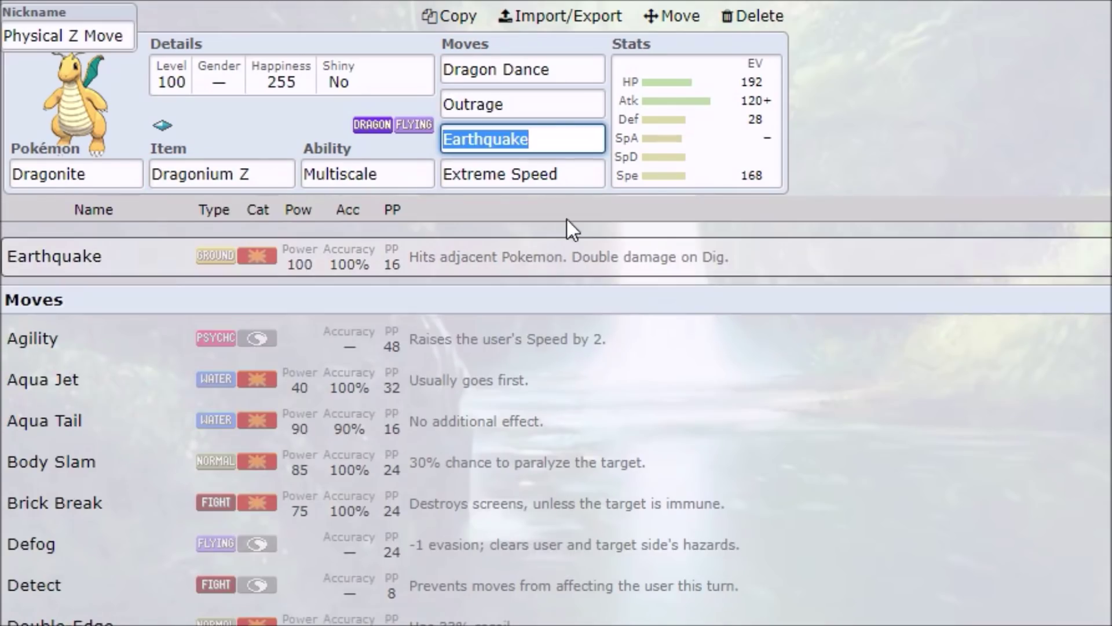
left_click(879, 135)
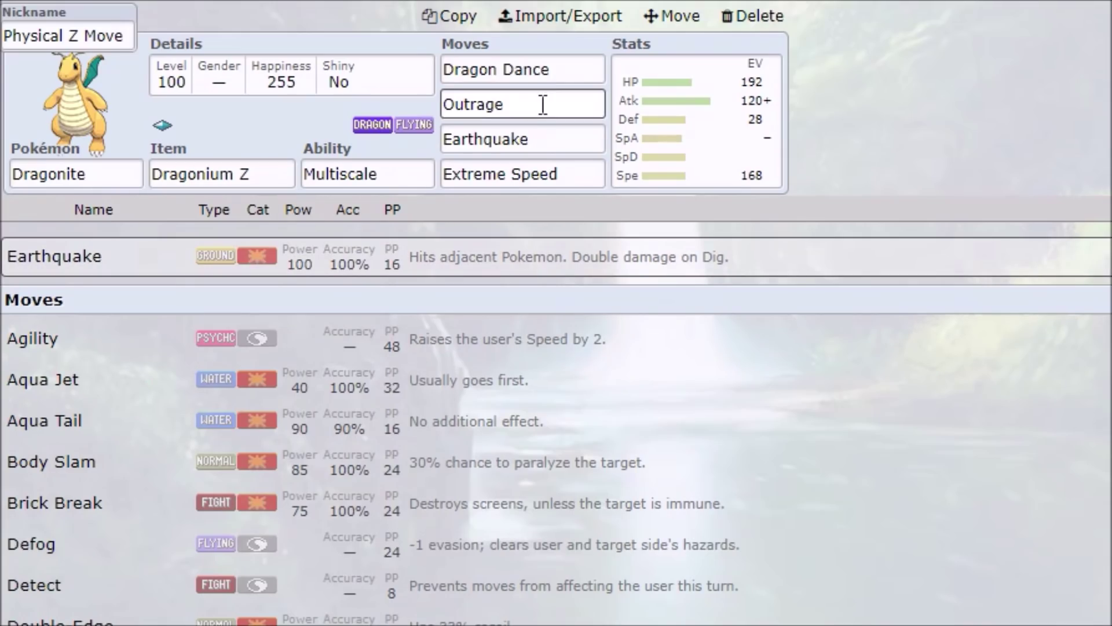
- Redistribute Dragonite's EVs to 60 in HP and 252 in Attack, keeping the other stats as they are
left_click(703, 136)
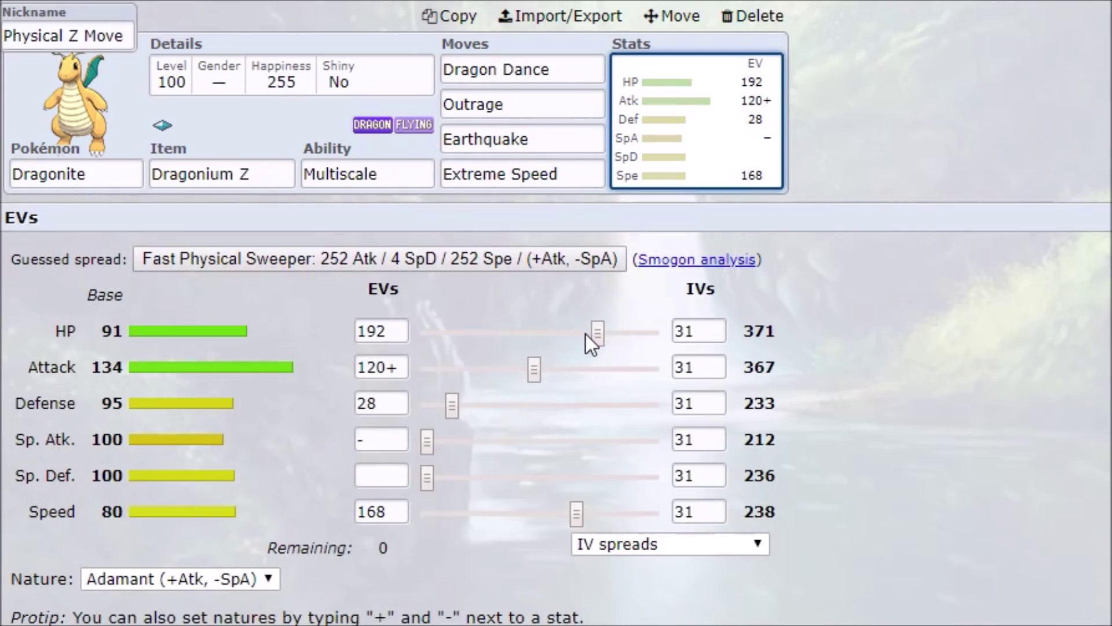
left_click_drag(588, 339, 437, 335)
left_click_drag(535, 370, 729, 373)
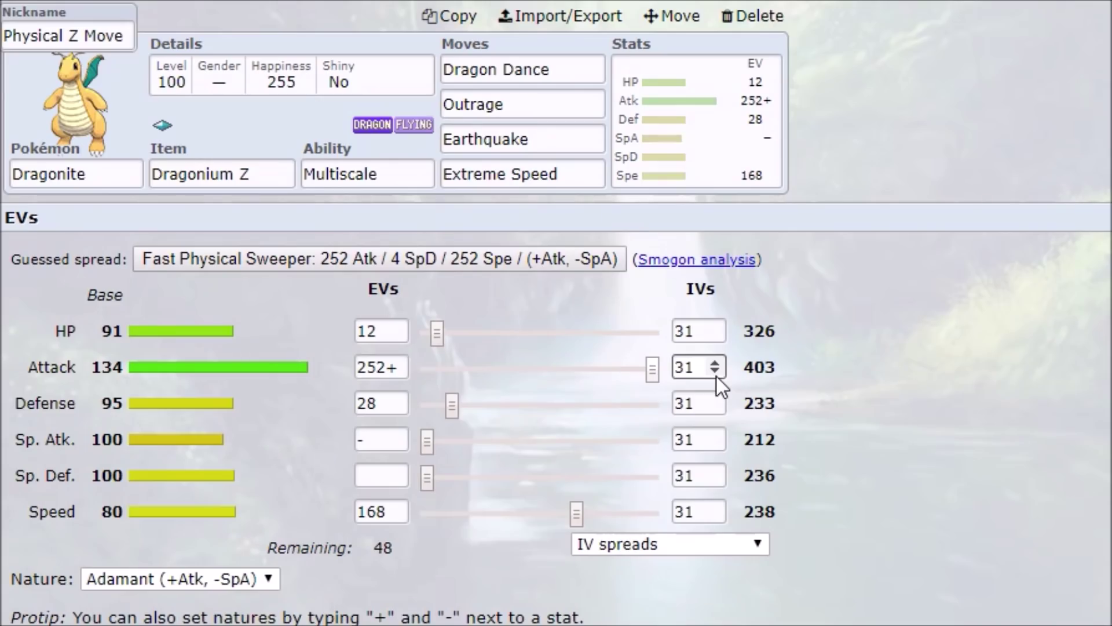
left_click(543, 335)
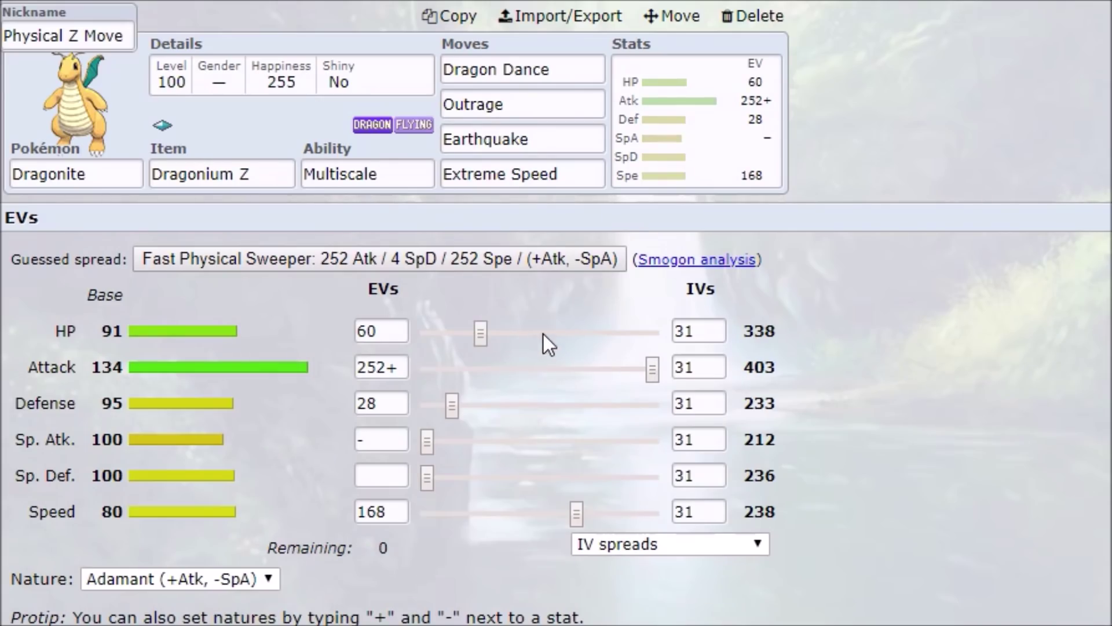
left_click(280, 169)
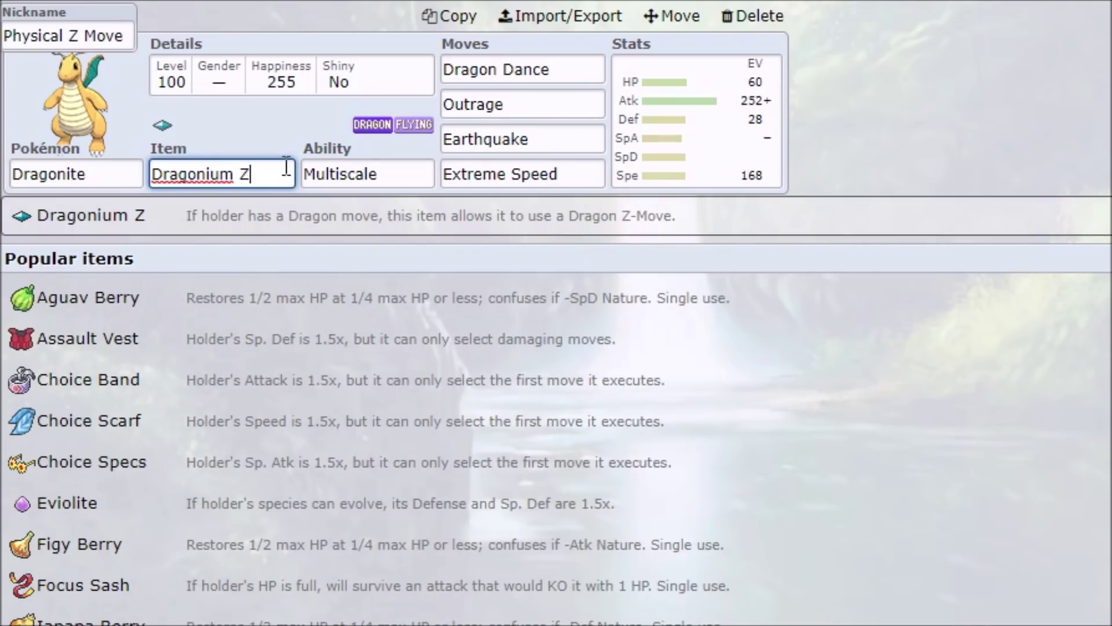
left_click(544, 105)
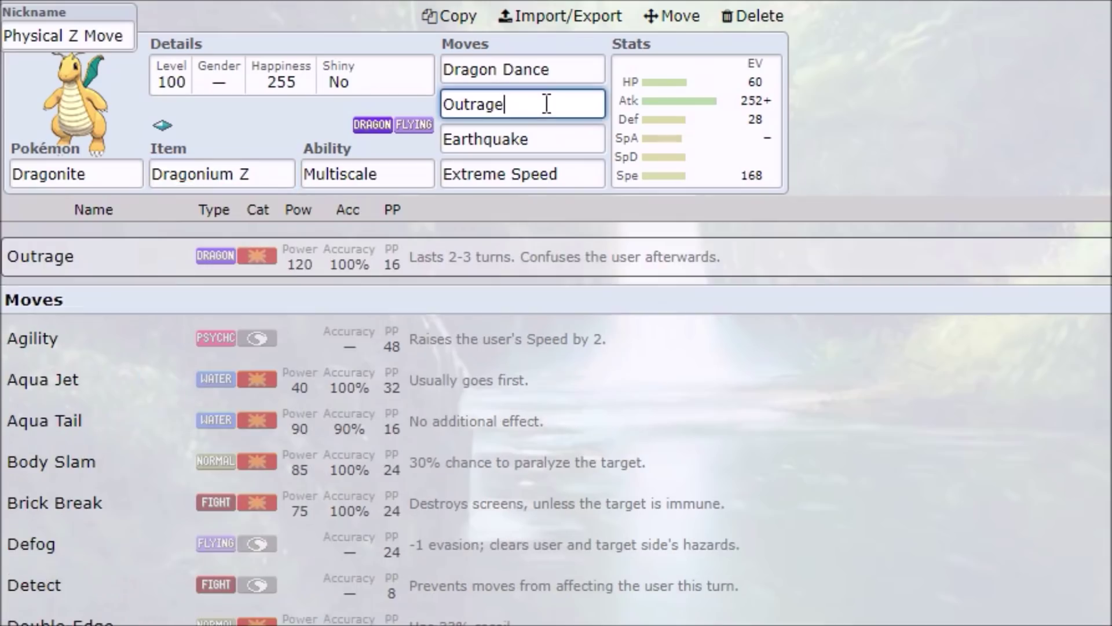
left_click(582, 172)
left_click(901, 119)
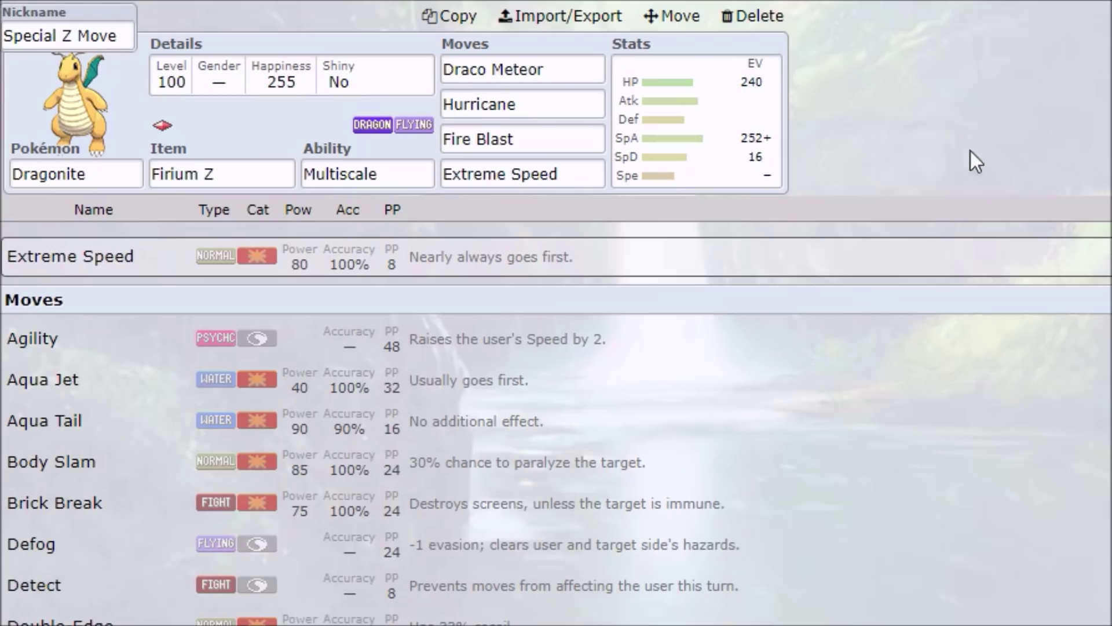
- Examine the EV spread, held item and moves of the Special Z Move Dragonite set
left_click(722, 141)
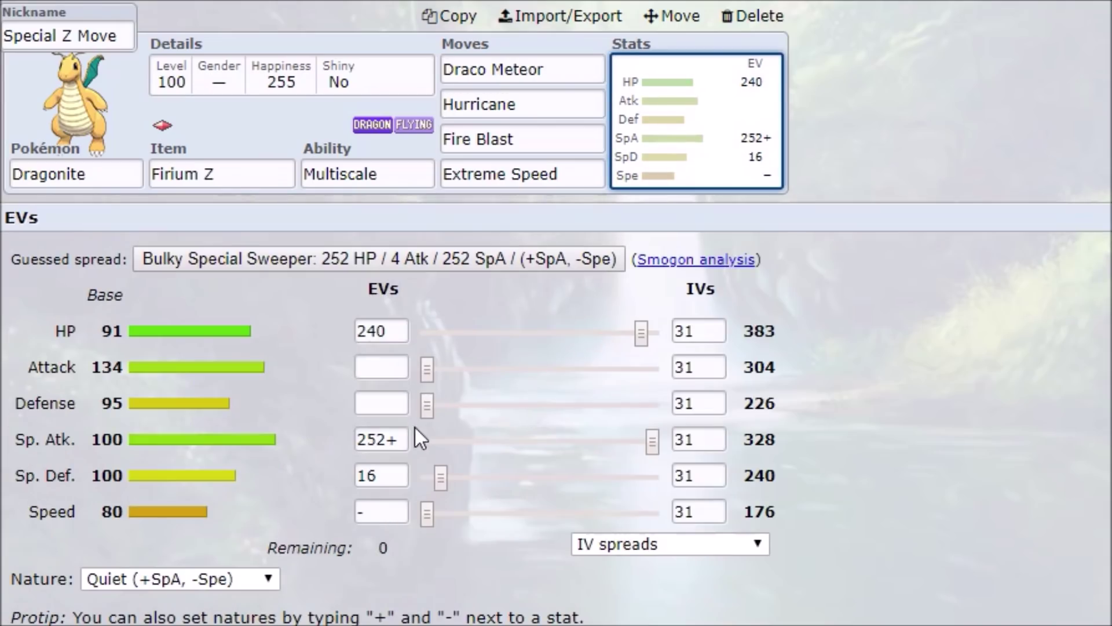
left_click_drag(406, 438, 287, 443)
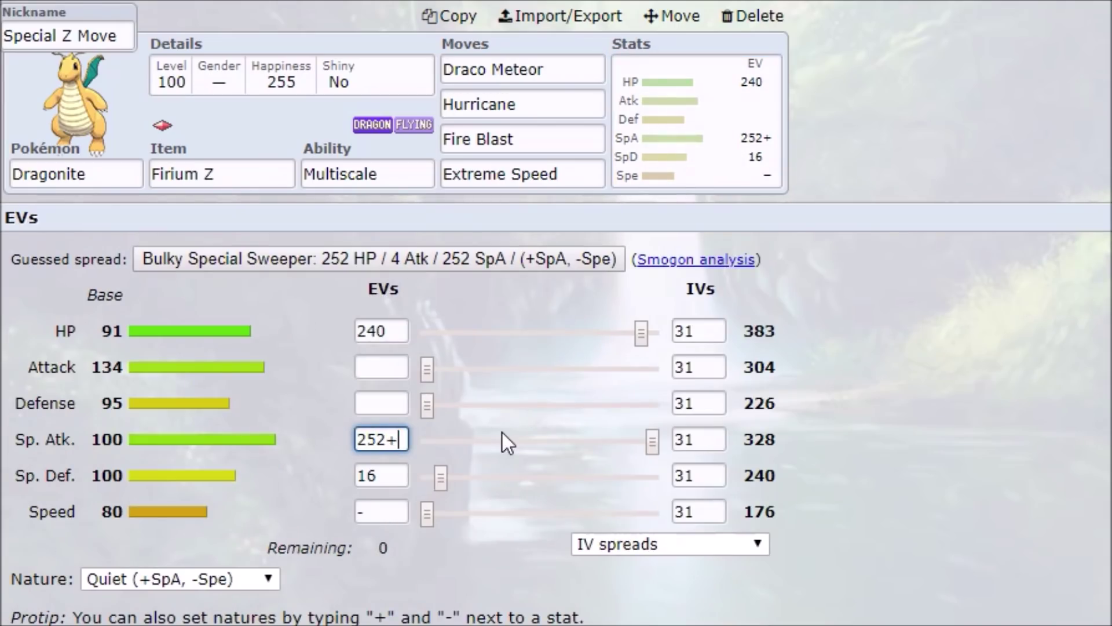
left_click_drag(404, 330, 270, 324)
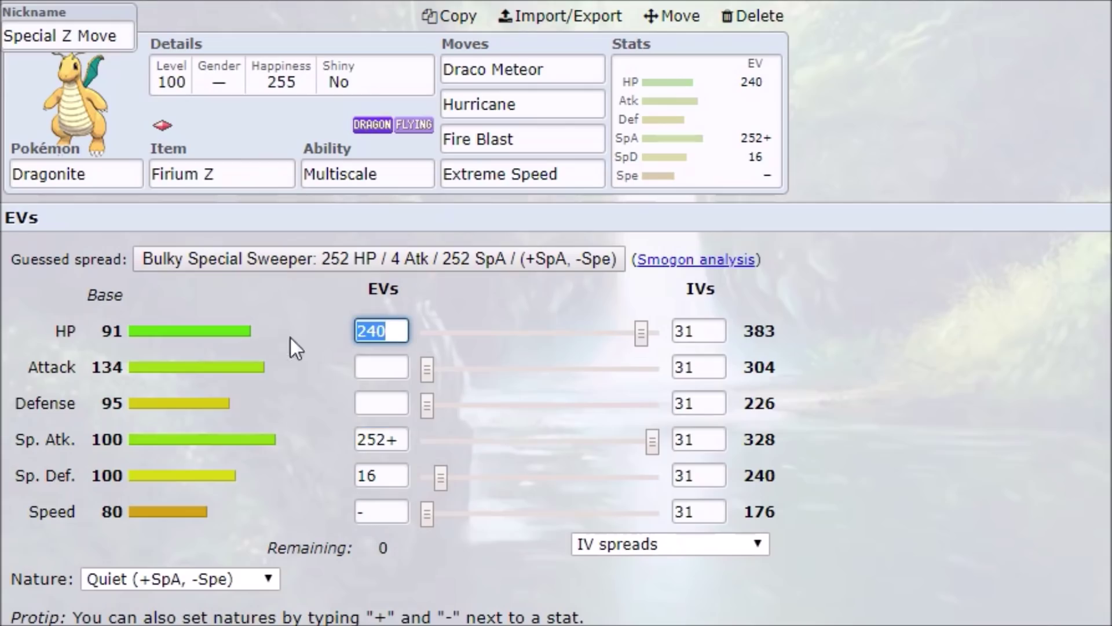
left_click(380, 367)
left_click(427, 563)
left_click(597, 175)
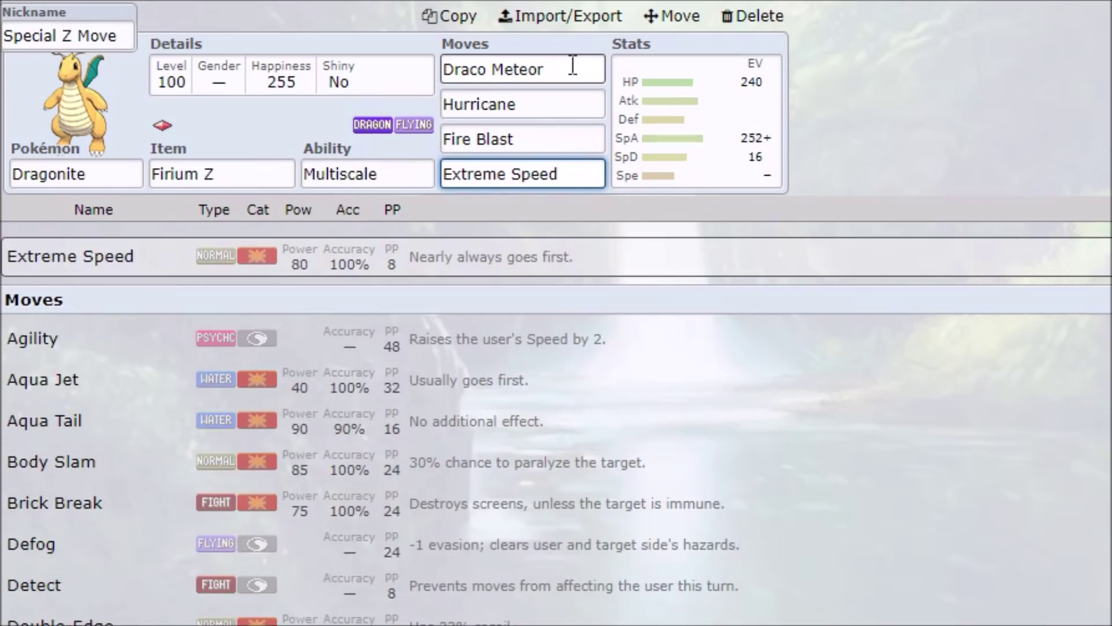
left_click(250, 169)
left_click(478, 126)
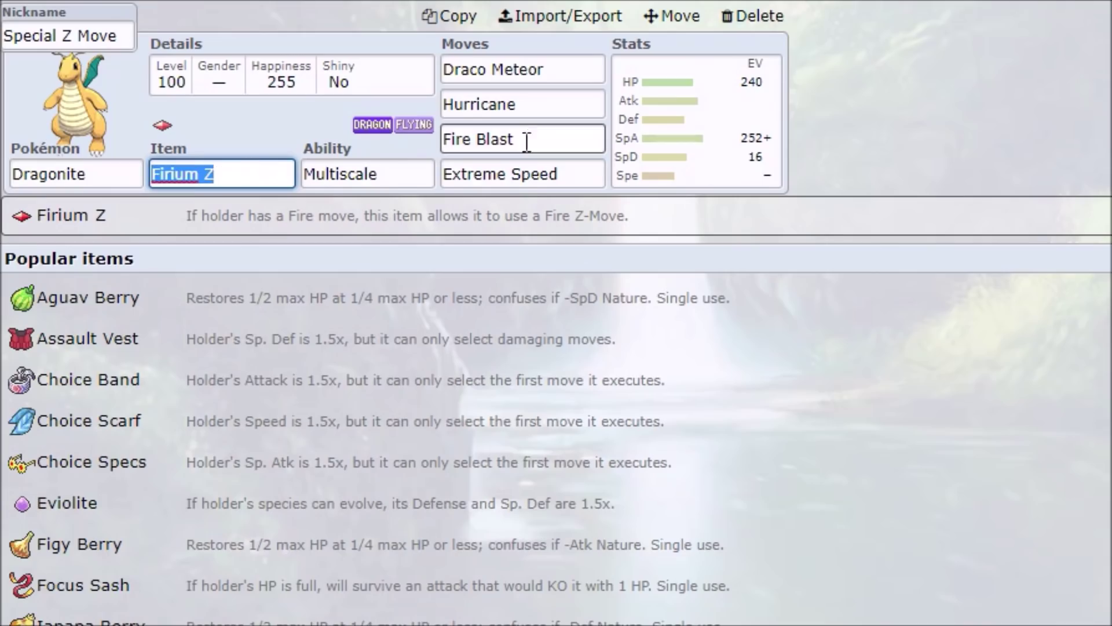
left_click(512, 106)
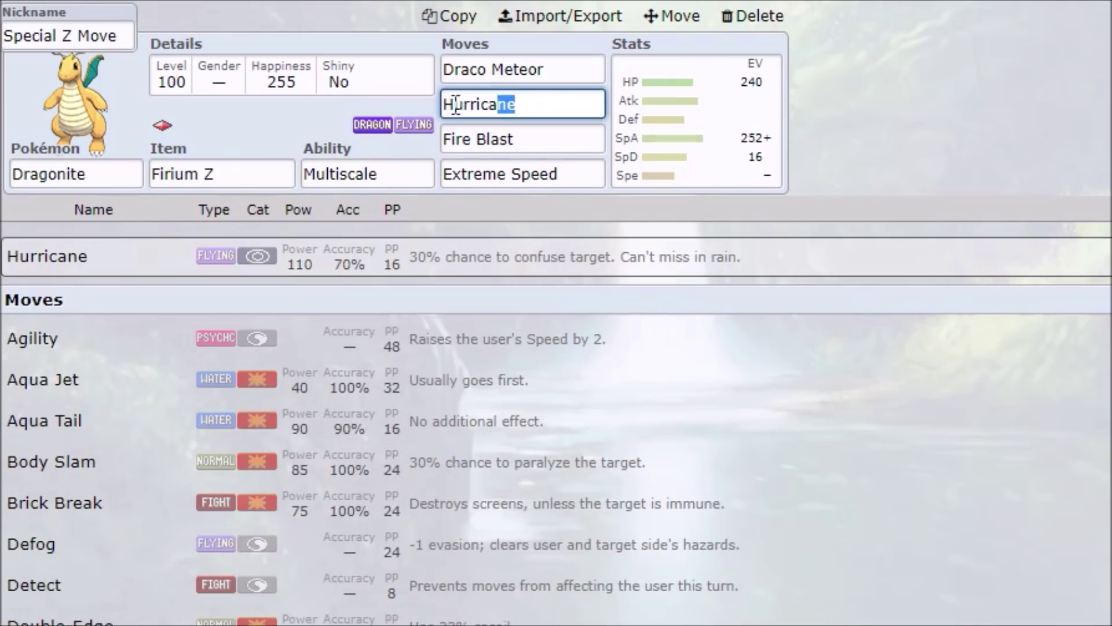
left_click(573, 65)
- Change the held item of the Special Z Move Dragonite to Flyinium Z
left_click(261, 168)
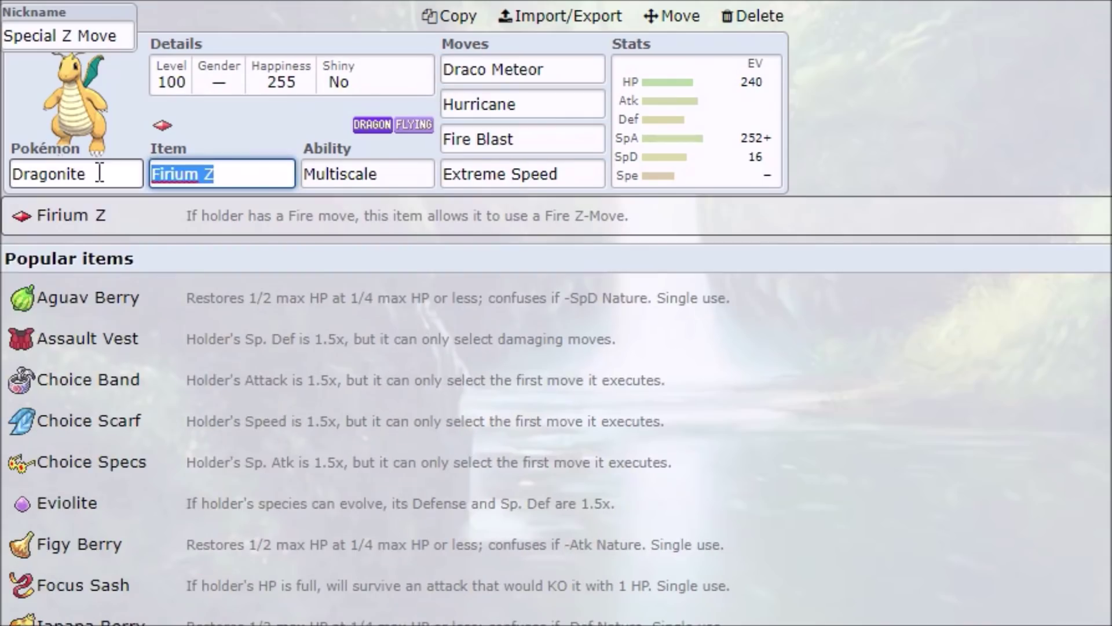
type("Fly")
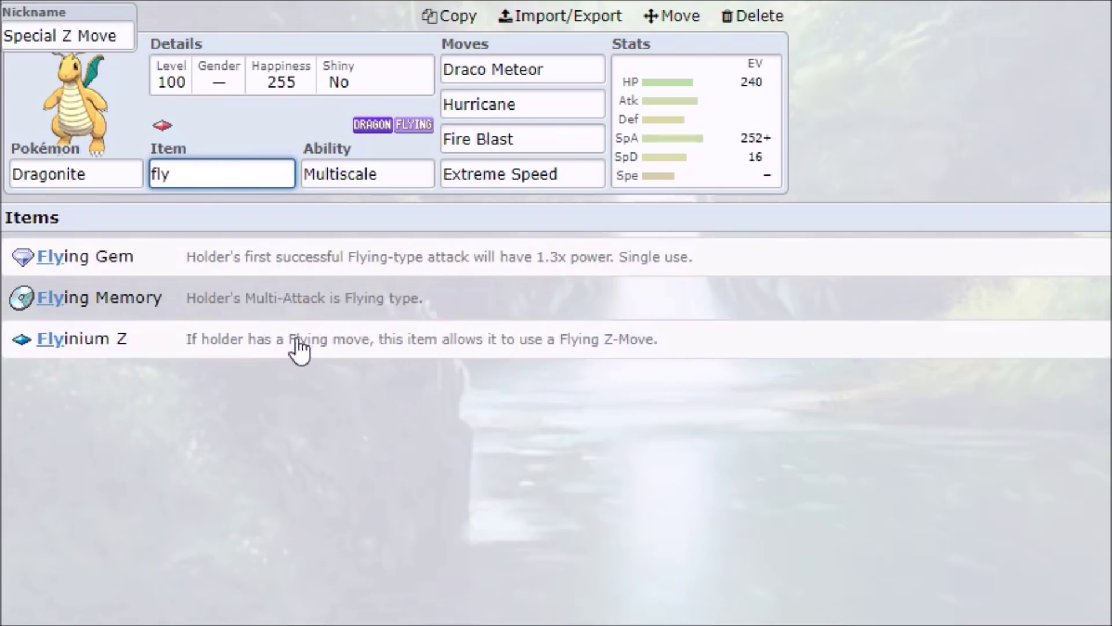
left_click(290, 341)
- Review Fire Blast, Hurricane and Draco Meteor alongside the Flyinium Z item on the Special Z Move set
left_click(565, 139)
left_click_drag(563, 140, 388, 141)
left_click(559, 105)
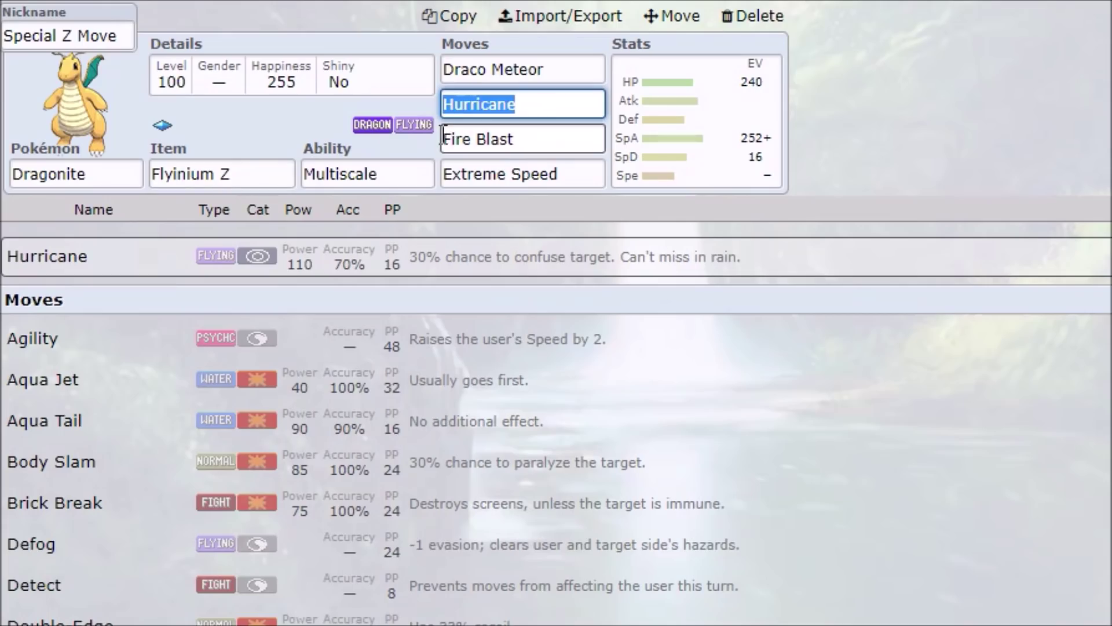
left_click(267, 179)
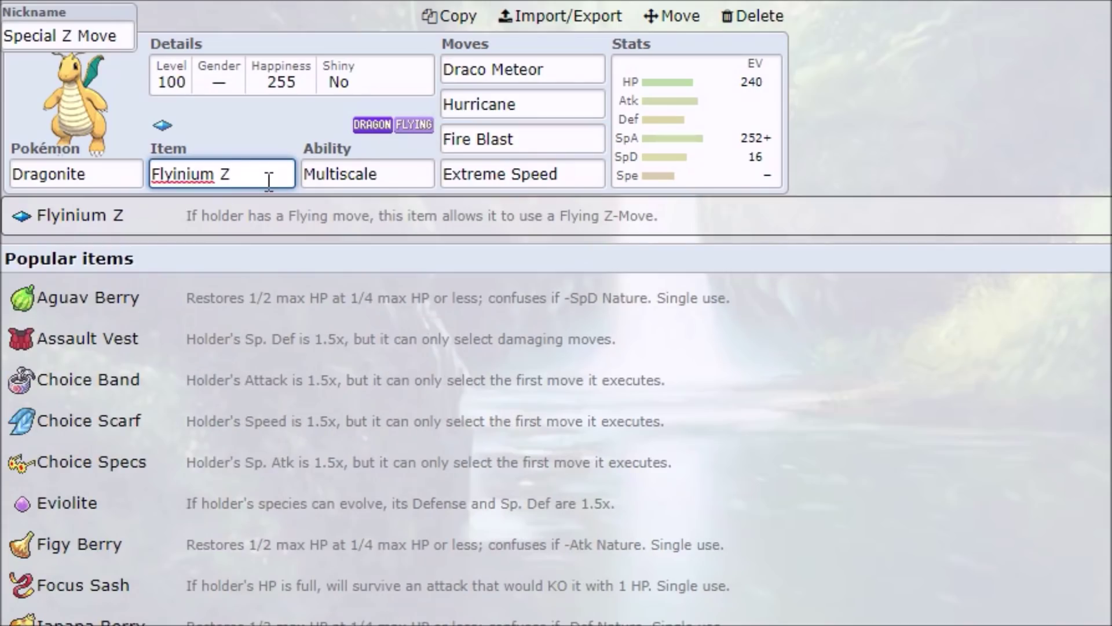
left_click(551, 104)
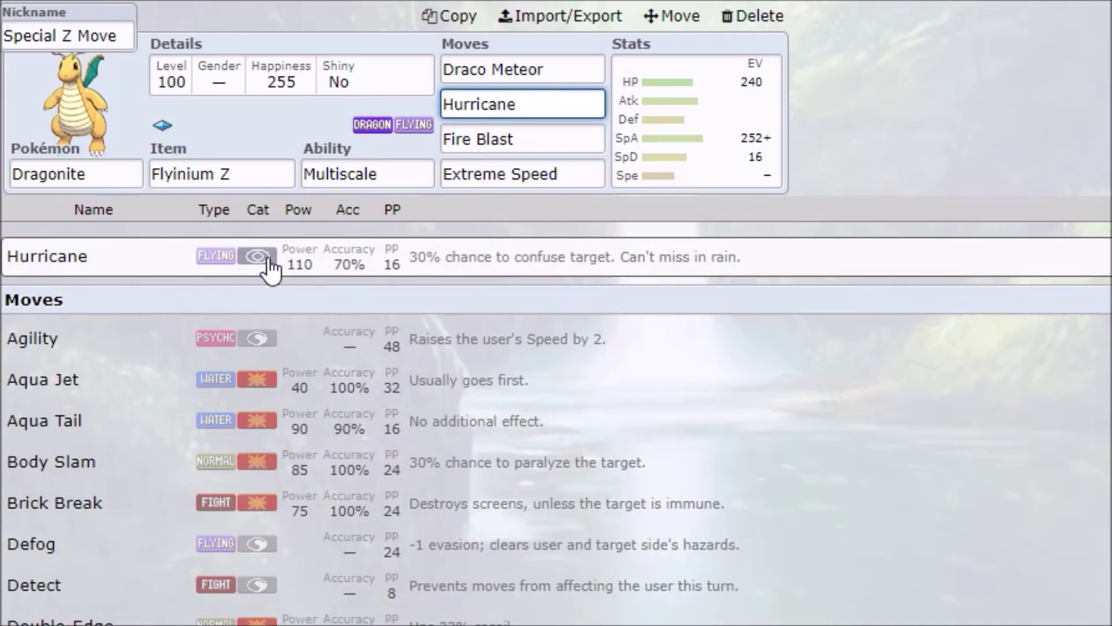
left_click(575, 70)
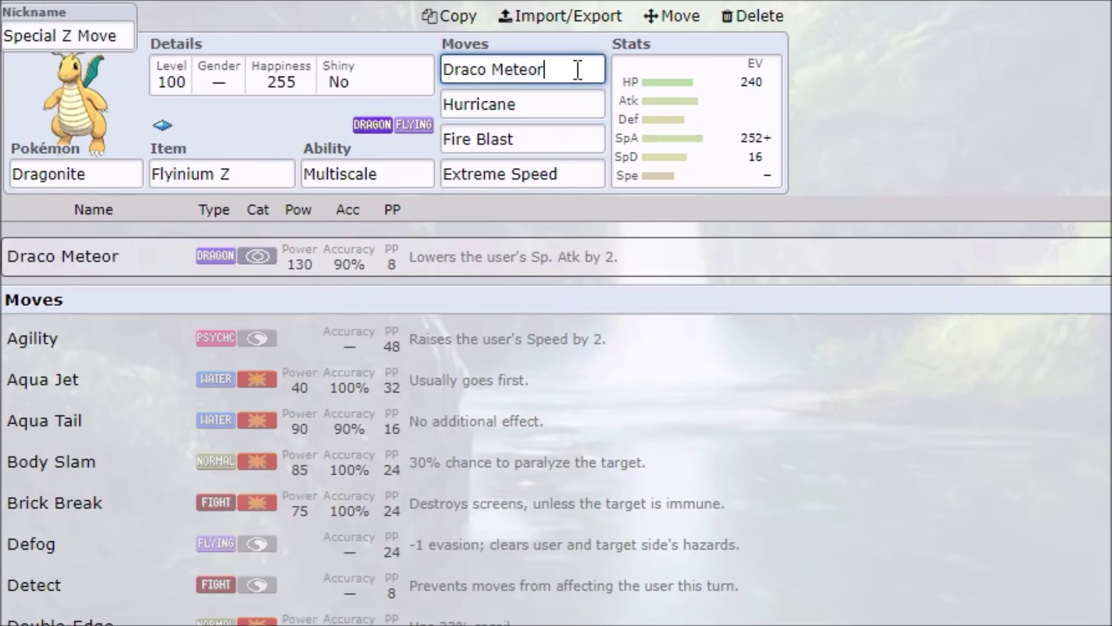
- Change the held item of the Special Z Move Dragonite to Dragonium Z
left_click(250, 184)
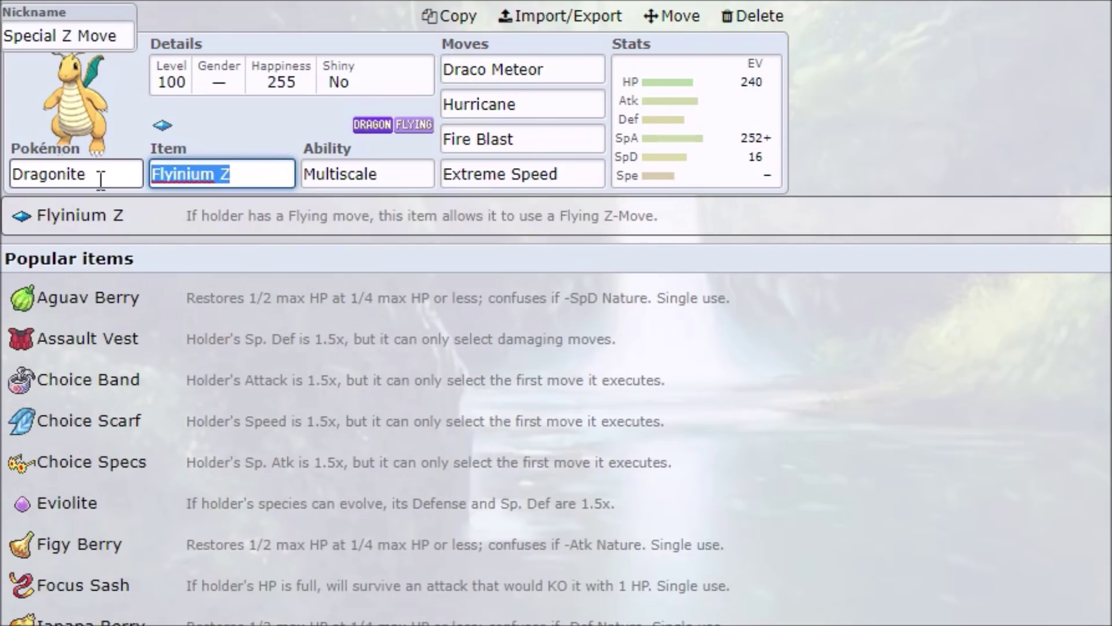
type("dra")
left_click(327, 389)
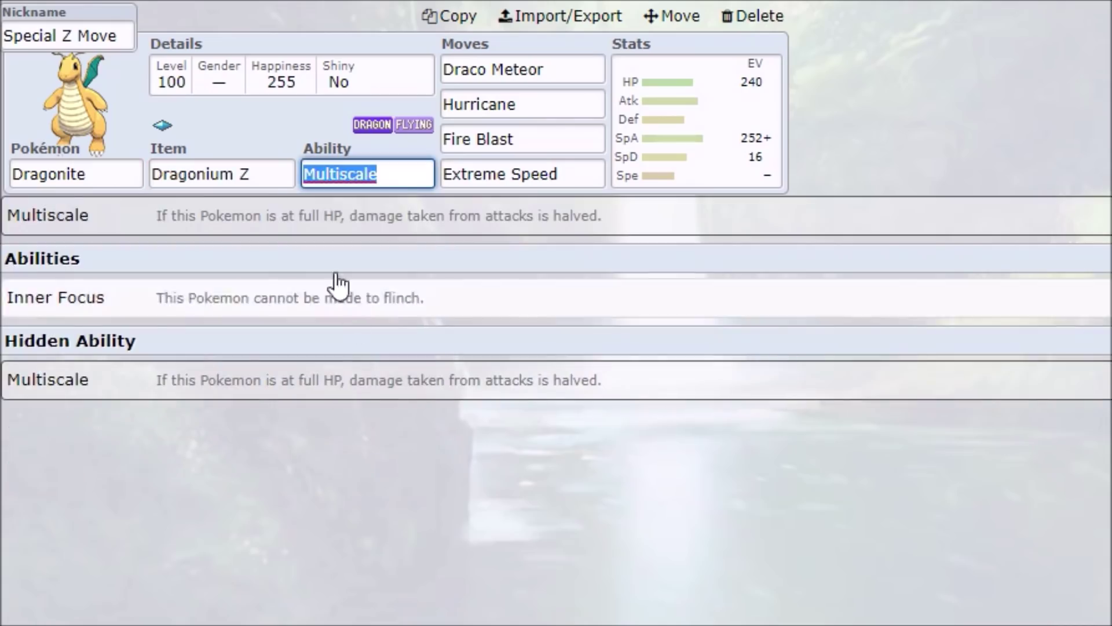
left_click(268, 174)
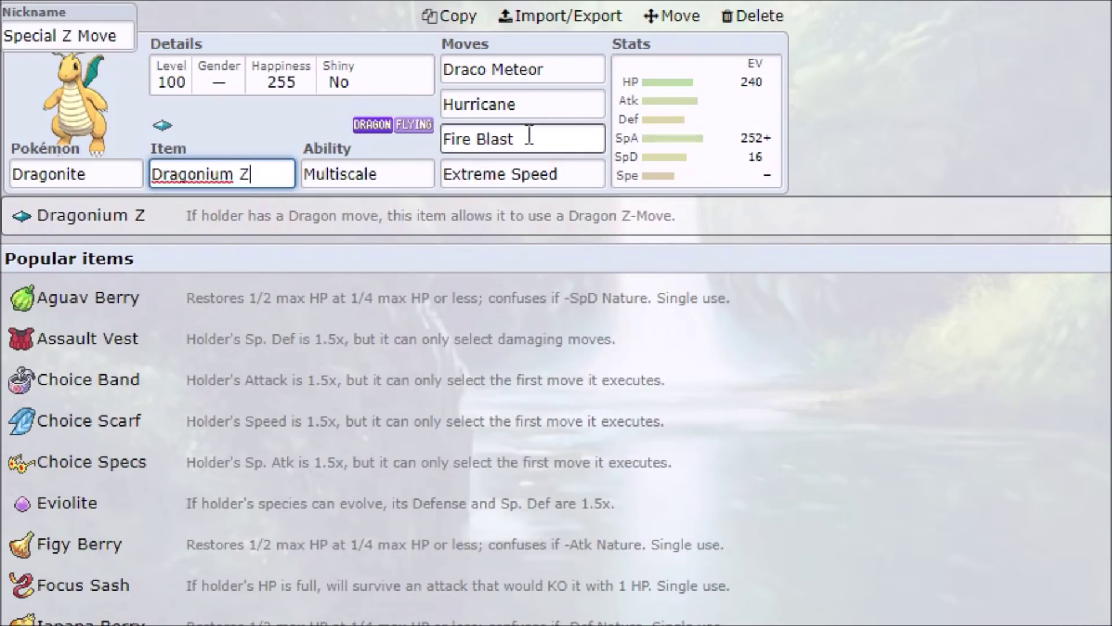
- Review Draco Meteor, Hurricane, Fire Blast and Extreme Speed on the Special Z Move set holding Dragonium Z
left_click(573, 69)
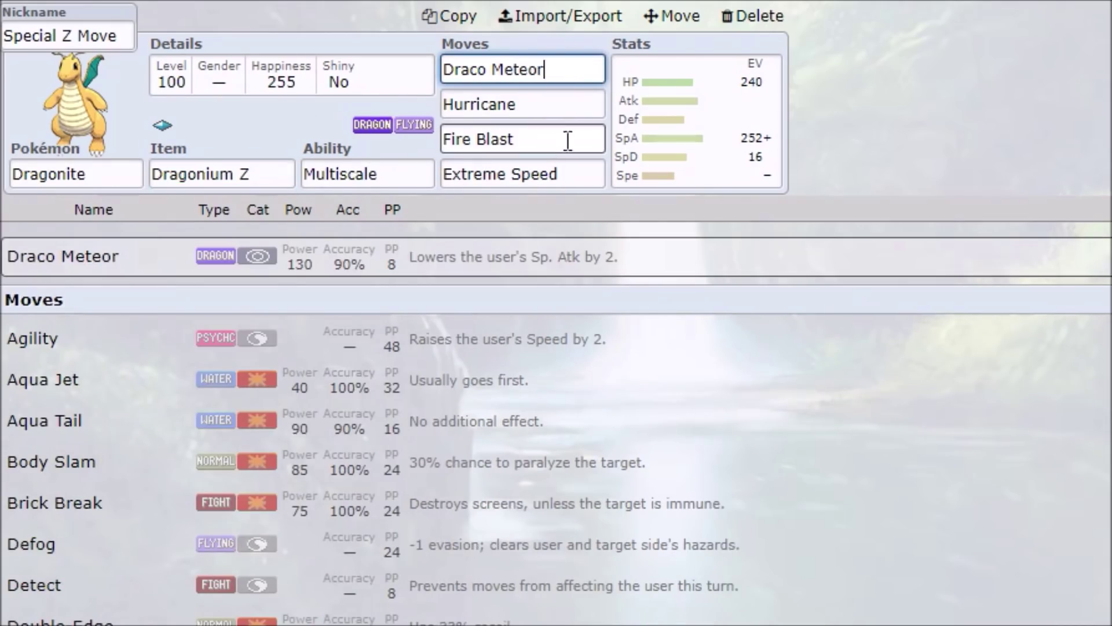
left_click(568, 141)
left_click(570, 110)
left_click(582, 65)
left_click(567, 110)
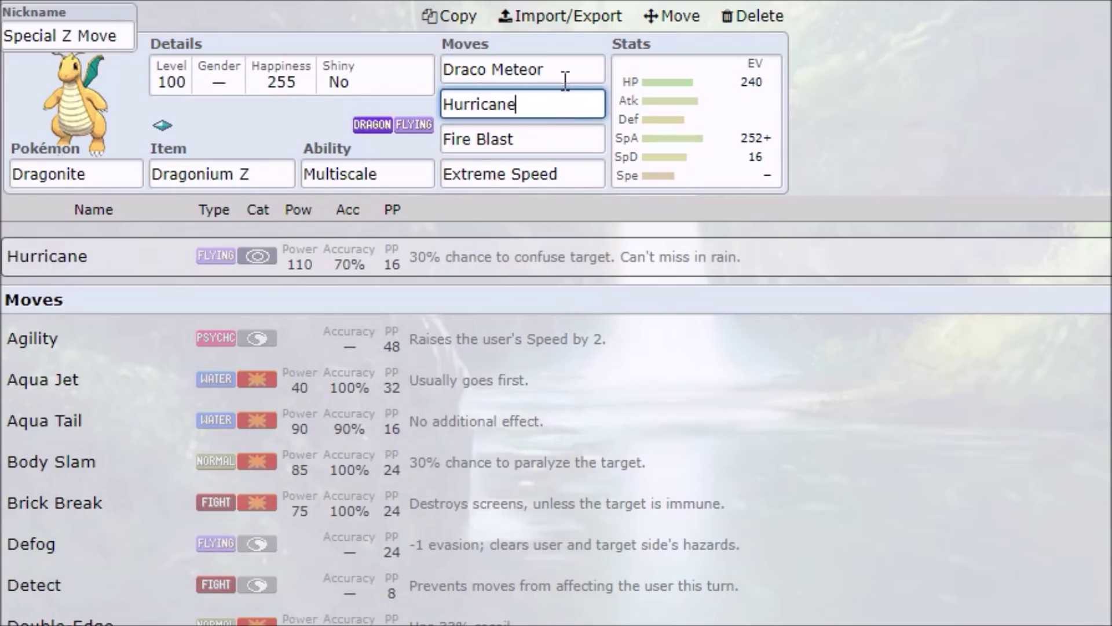
left_click(563, 67)
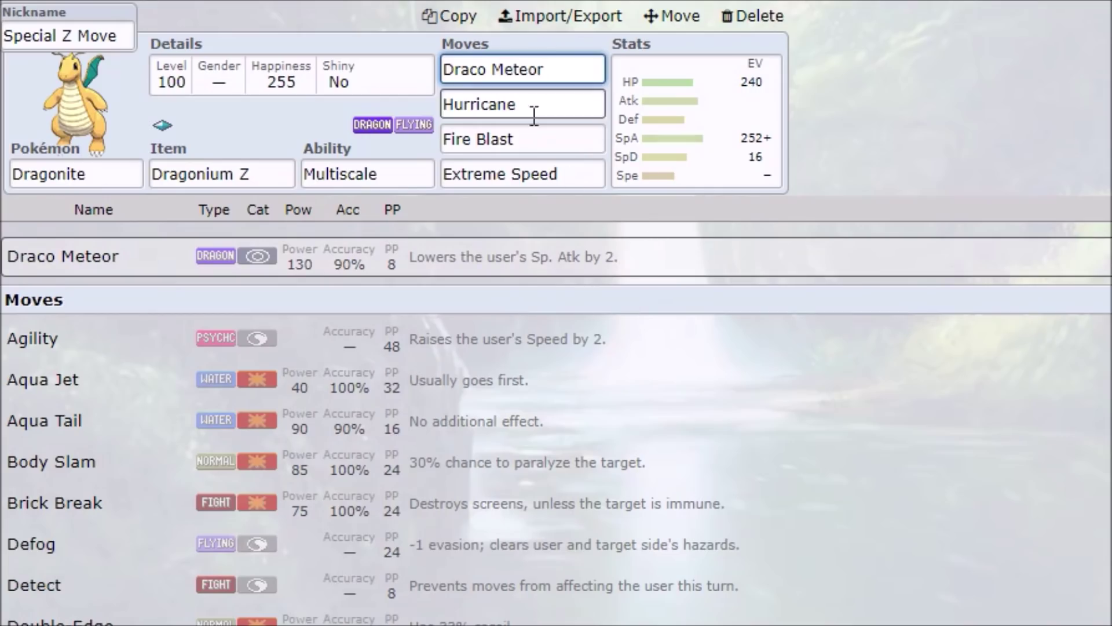
left_click(573, 147)
left_click(572, 164)
- Open the Choice Band Dragonite set and examine its EV spread, focusing on HP and Defense
left_click(905, 120)
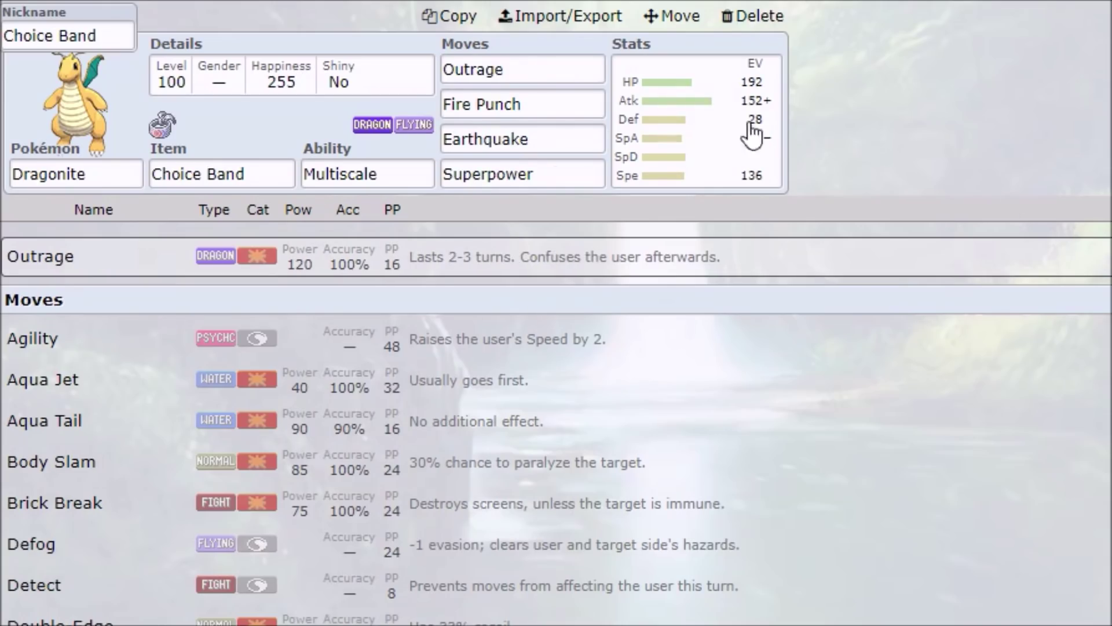
left_click(702, 154)
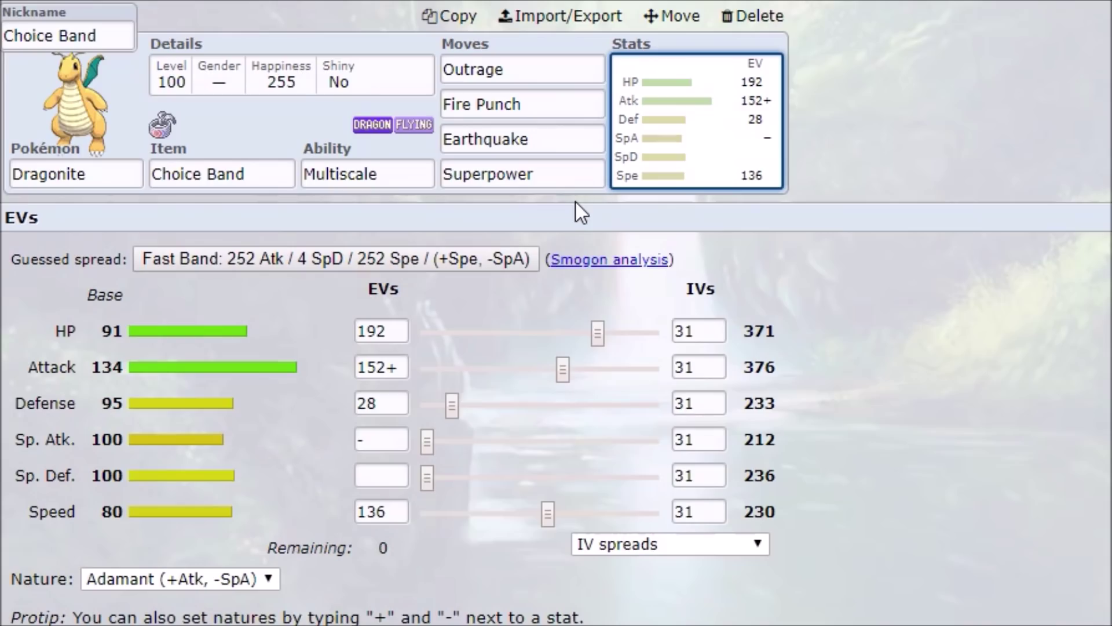
left_click(376, 335)
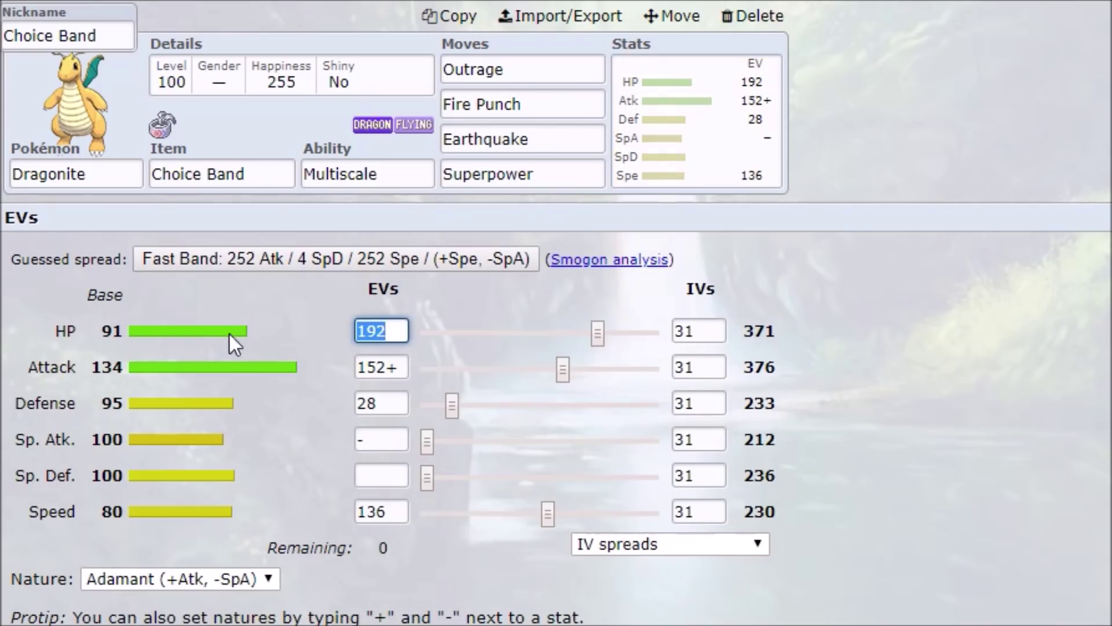
left_click(382, 401)
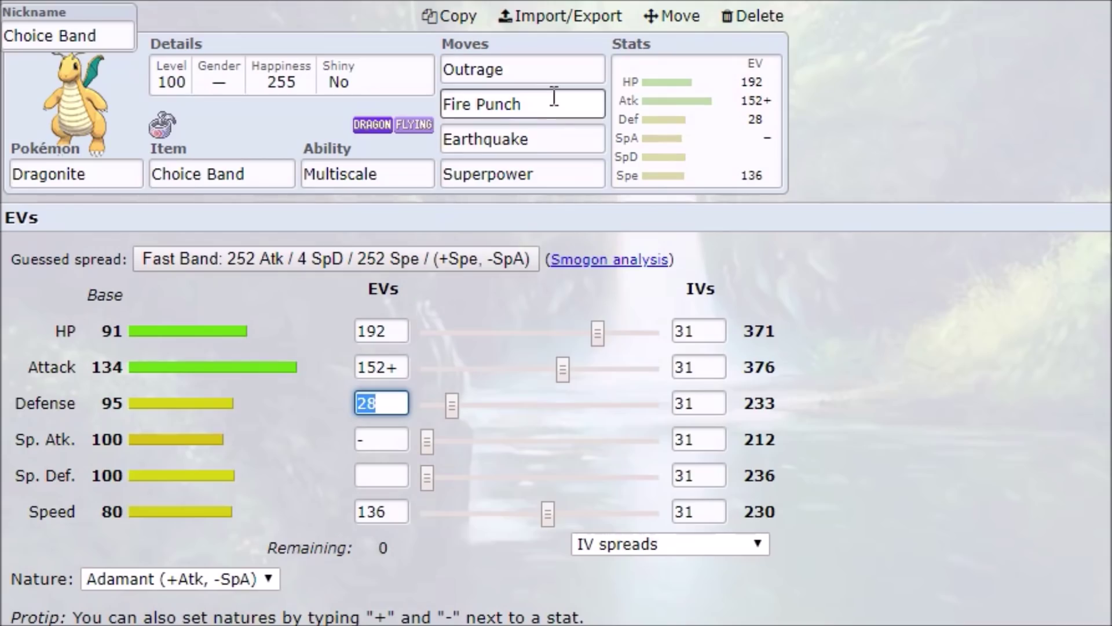
- Go through the Choice Band set's four moves: Outrage, Fire Punch, Earthquake and Superpower
left_click(542, 65)
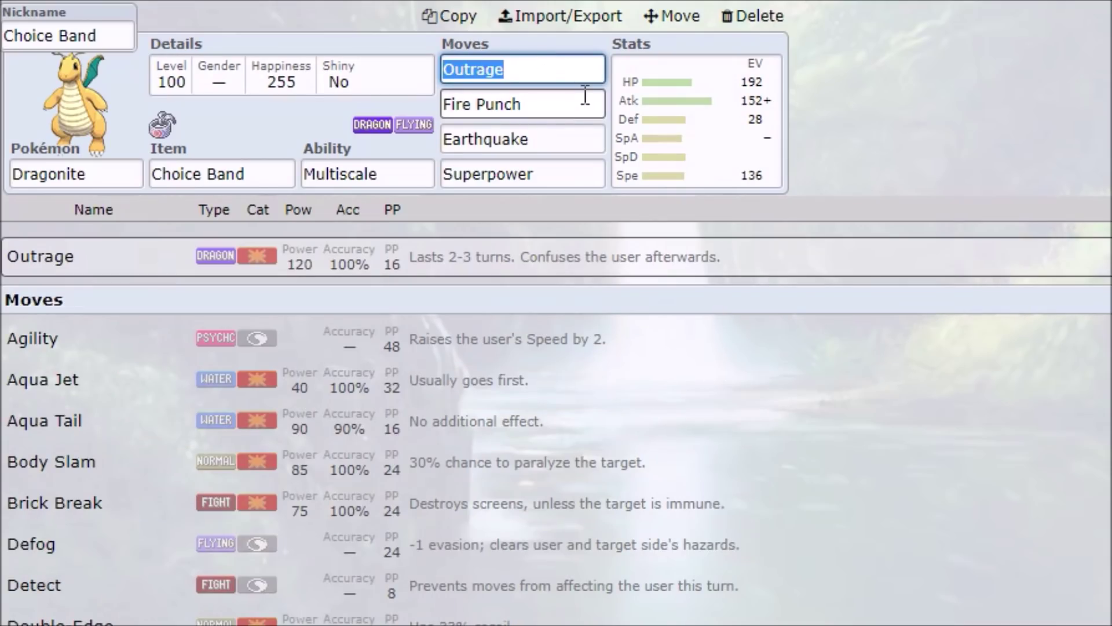
key("Tab")
key("Tab")
key("Tab")
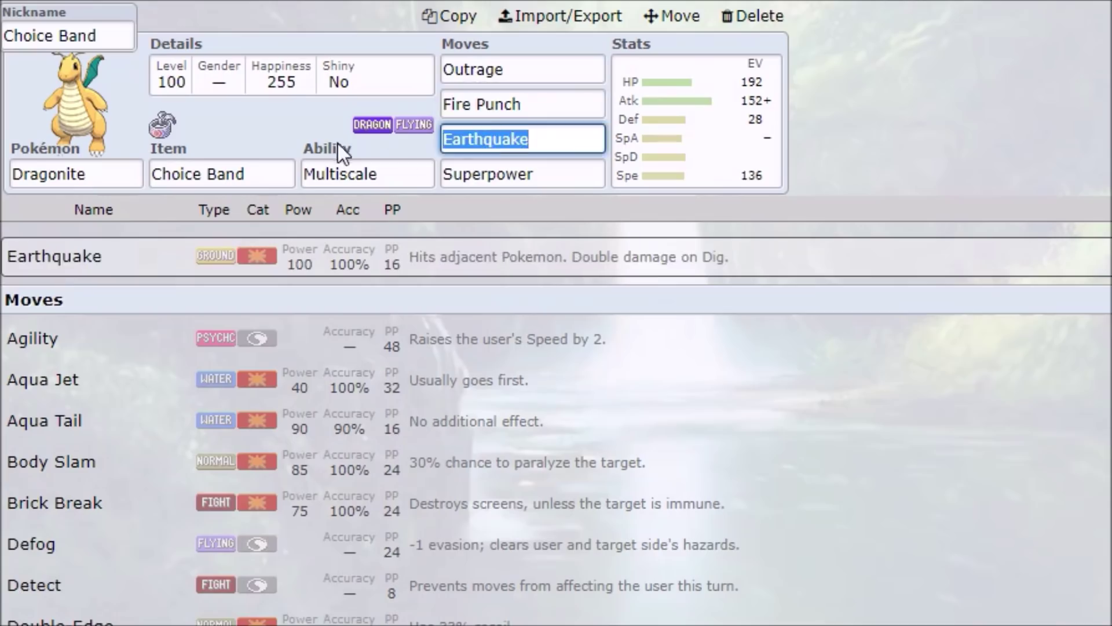
left_click(559, 70)
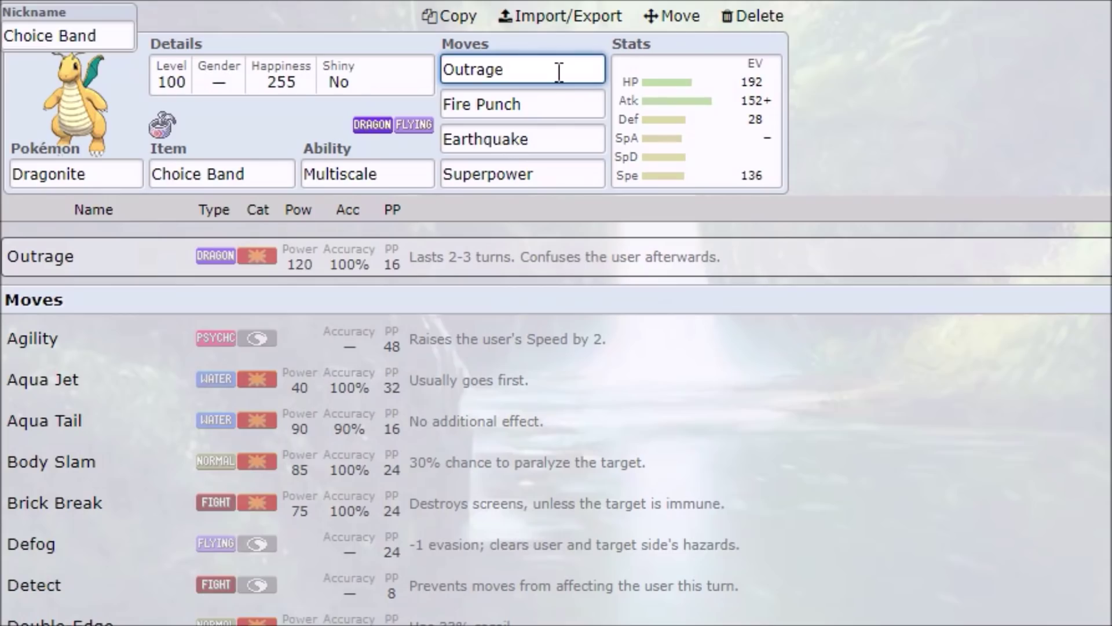
left_click(550, 105)
left_click(554, 150)
left_click(556, 174)
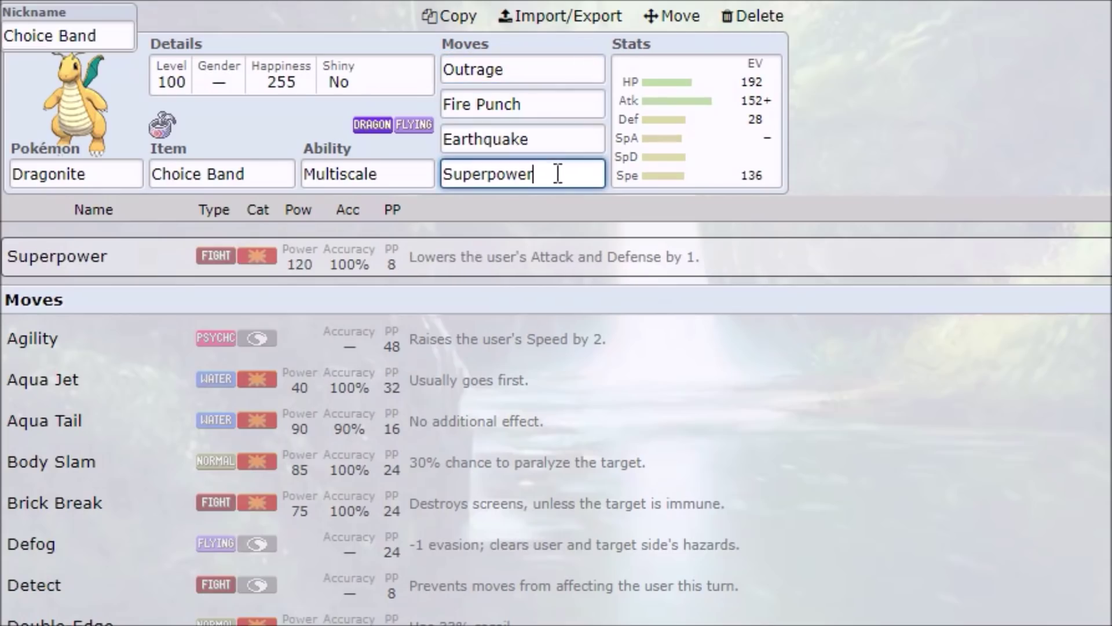
- Compare the coverage moves Fire Punch, Earthquake and Superpower with Outrage on the Choice Band set
left_click(559, 104)
key("ctrl+a")
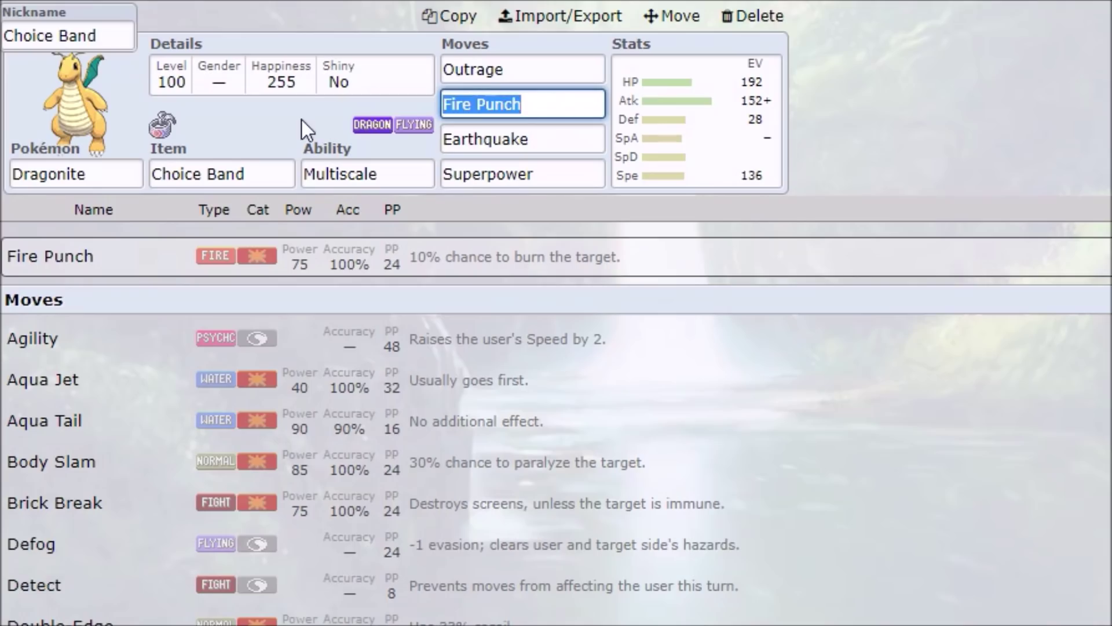
left_click(547, 139)
key("ctrl+a")
left_click_drag(576, 175, 423, 178)
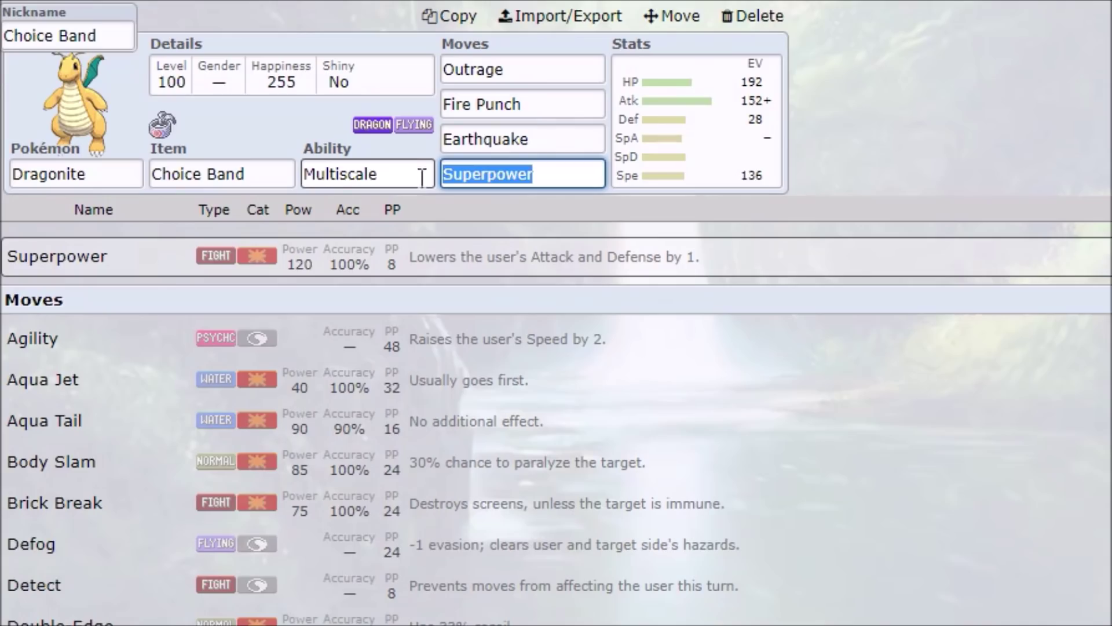
left_click_drag(570, 139, 342, 142)
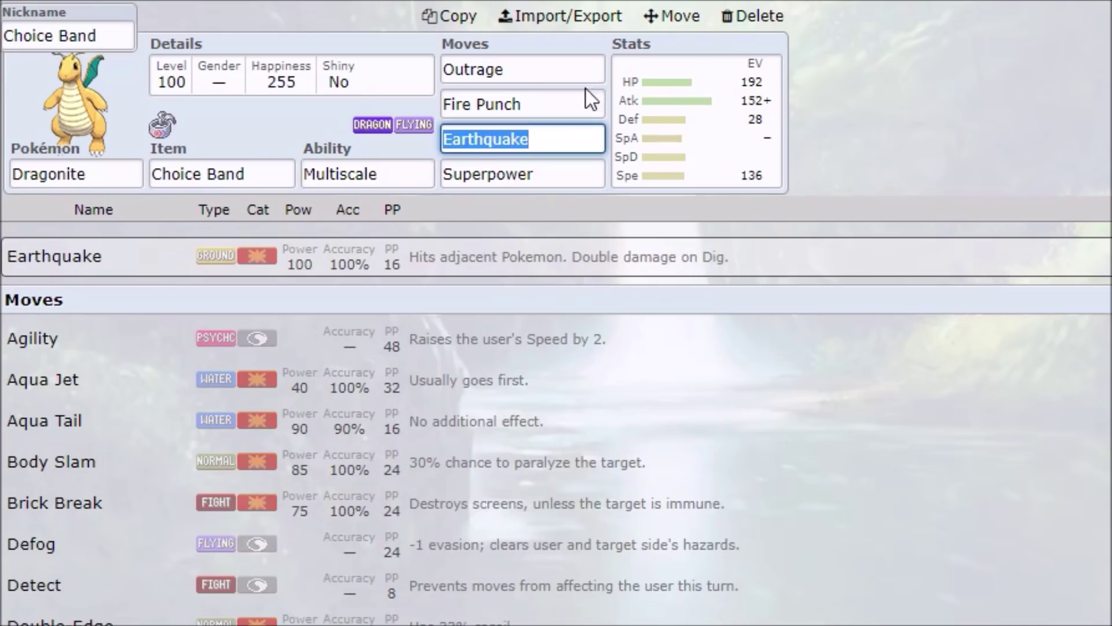
left_click_drag(591, 104, 422, 109)
left_click_drag(570, 145, 432, 144)
left_click_drag(554, 172, 377, 165)
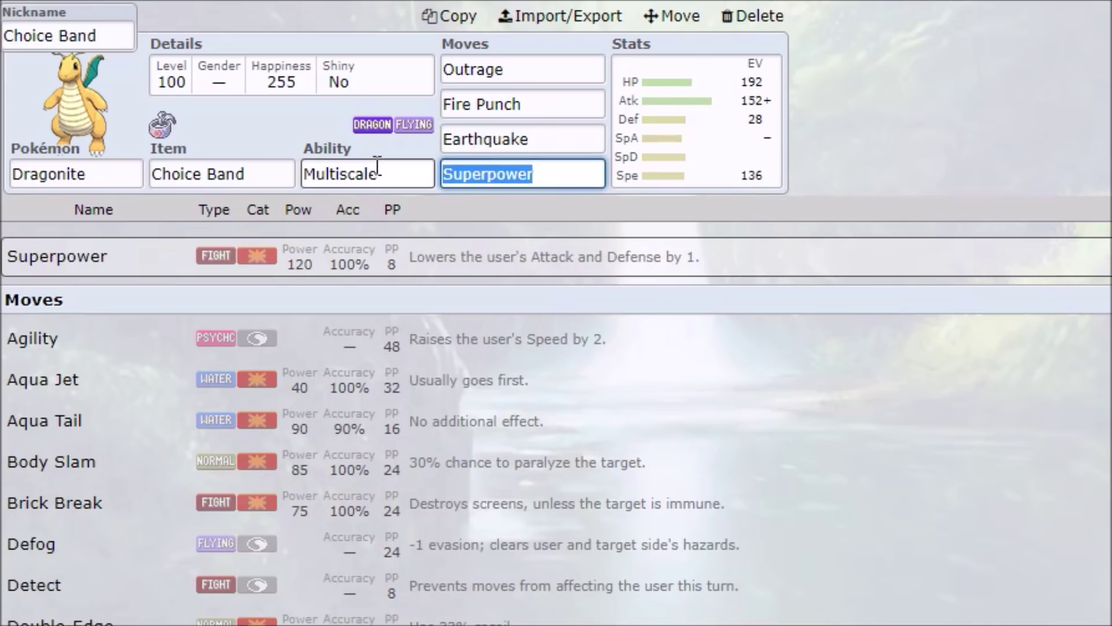
left_click_drag(562, 67, 359, 99)
- Replace Superpower with Iron Head as the fourth move of the Choice Band Dragonite
left_click_drag(551, 174, 185, 187)
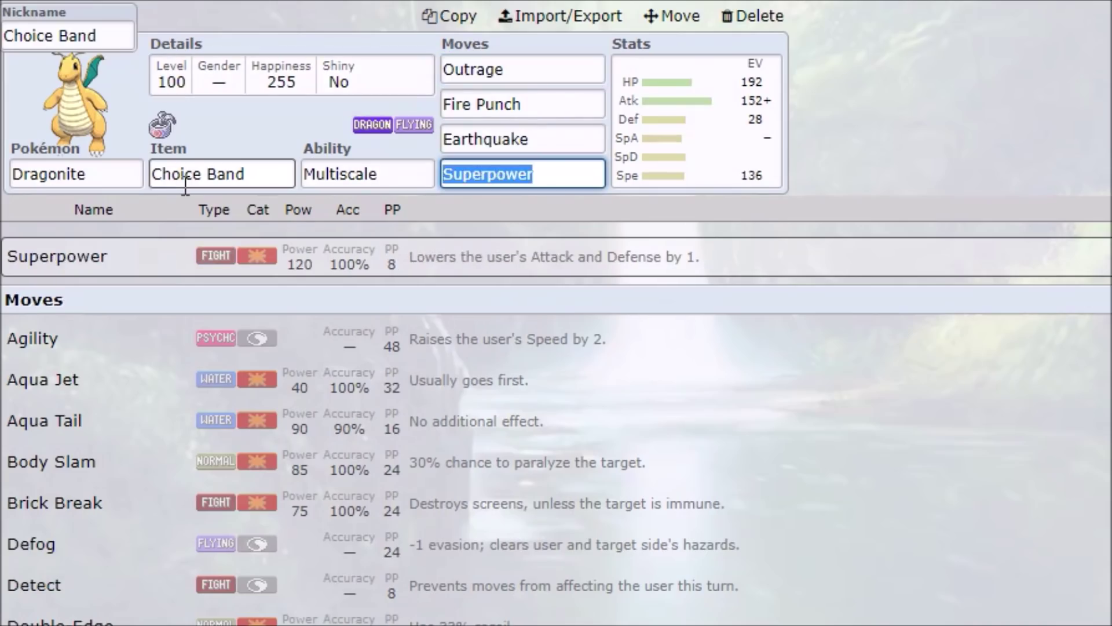
type("iro")
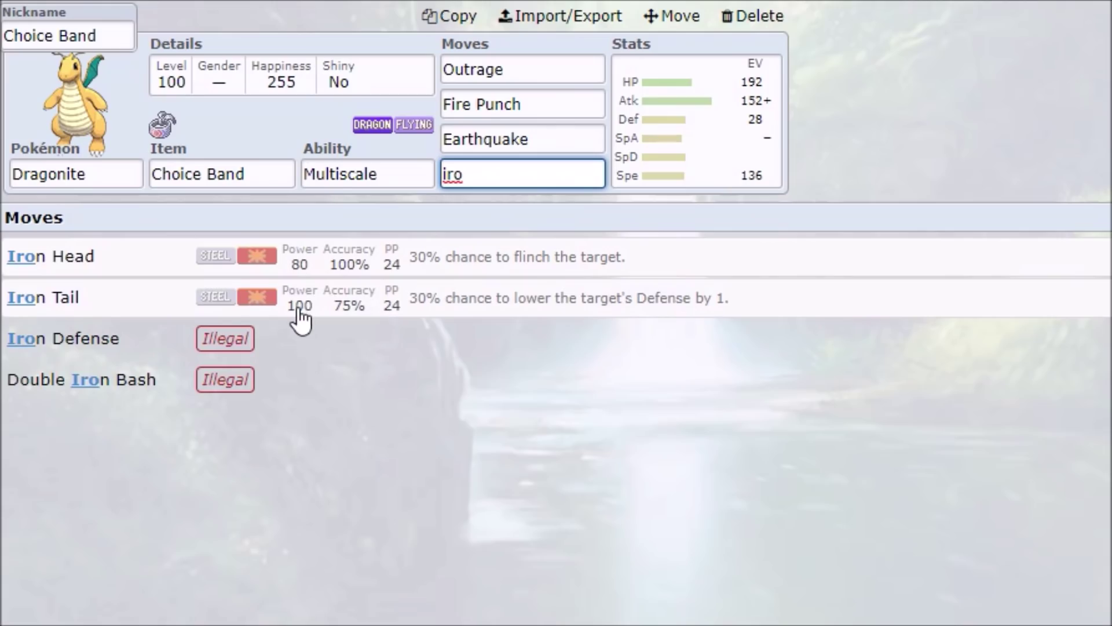
left_click(388, 264)
left_click(571, 177)
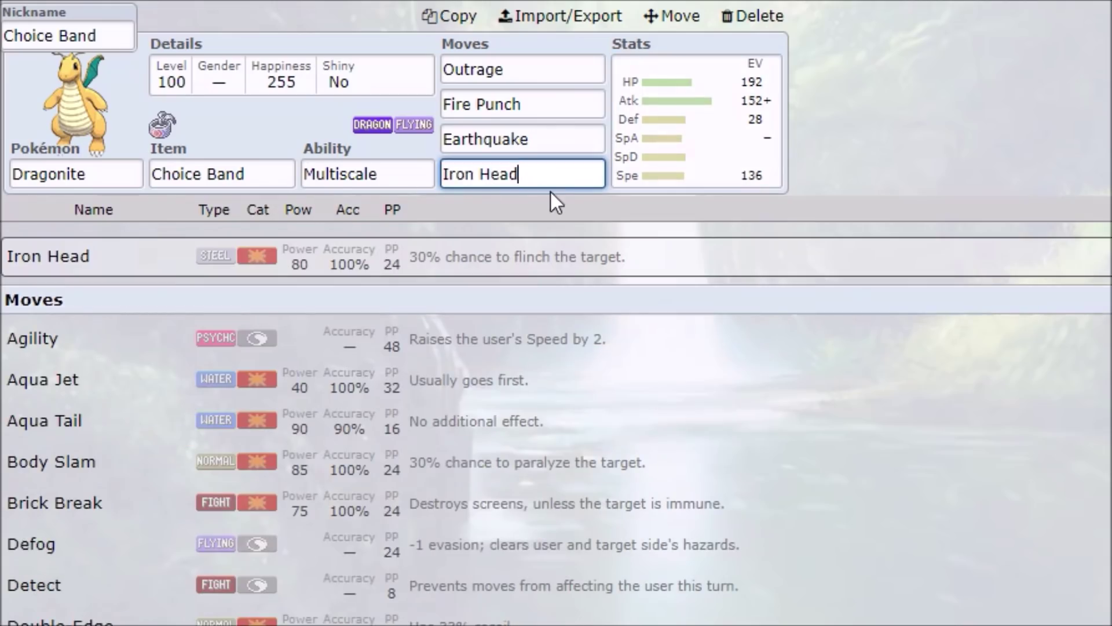
key("ctrl+shift+Left")
key("ctrl+shift+Left")
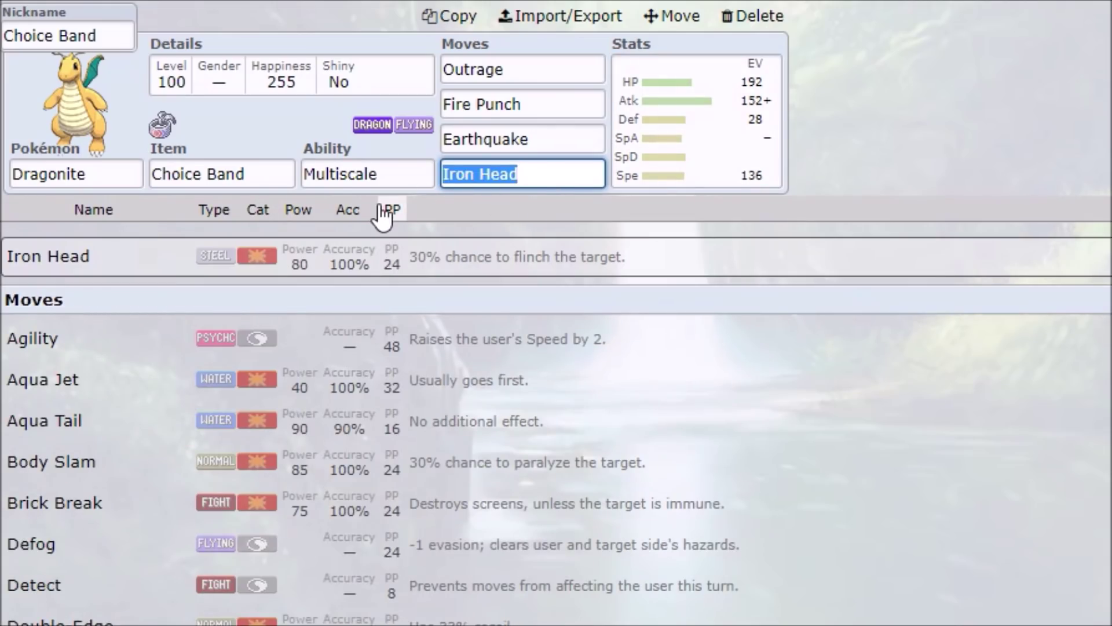
- Open the Weakness Policy Dragonite set and examine its EV spread, focusing on Special Defense
left_click(873, 146)
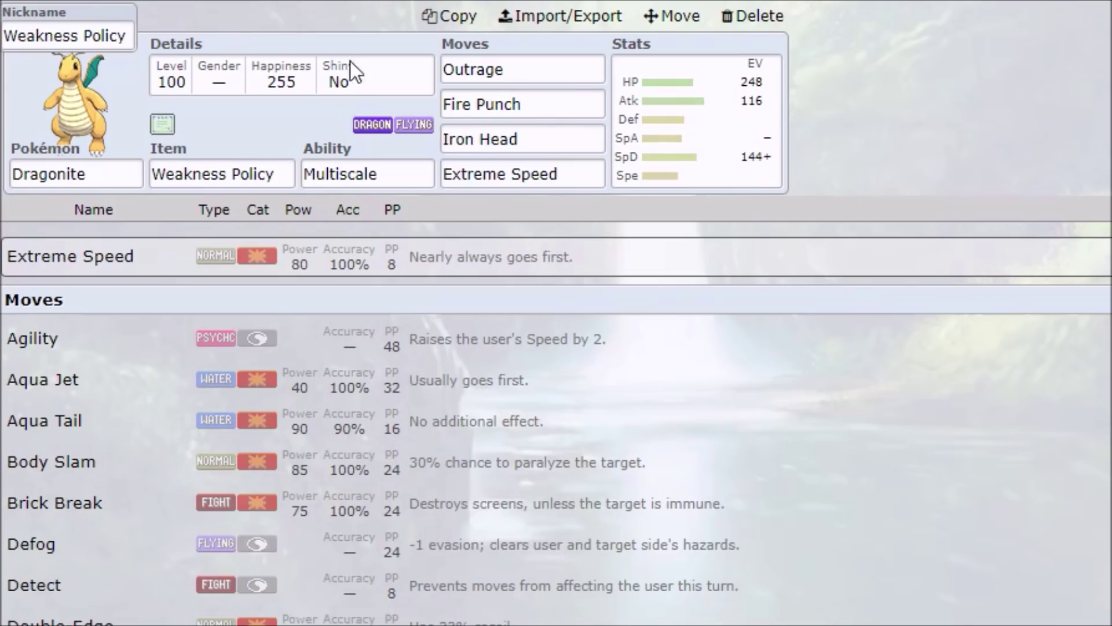
left_click(699, 151)
left_click(403, 475)
key("shift+Left")
key("shift+Left")
left_click(230, 437)
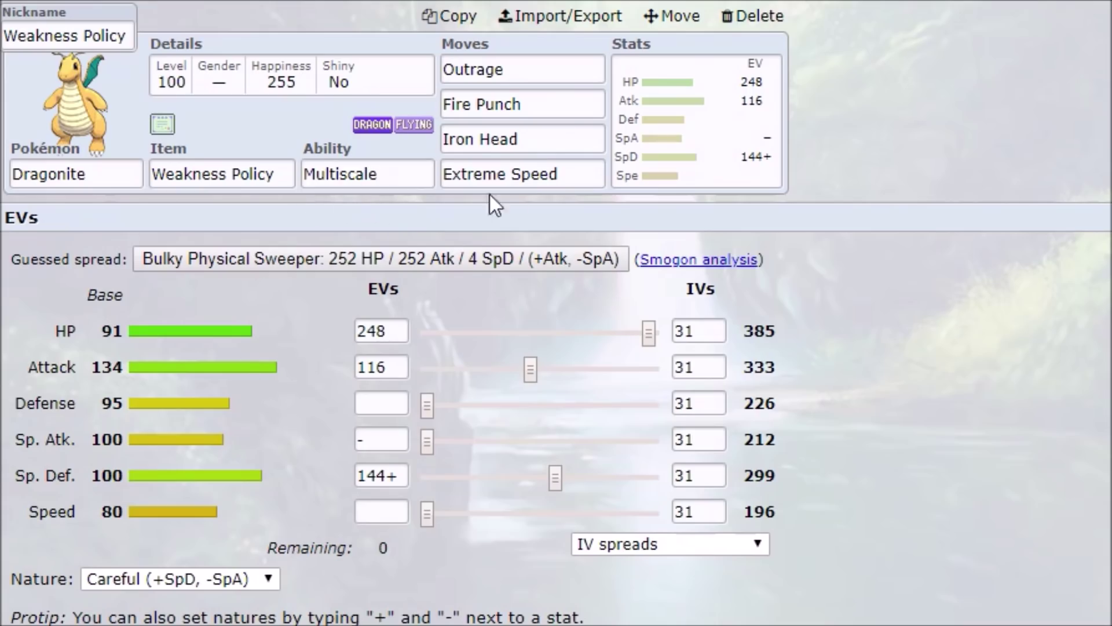
- Review Iron Head, Fire Punch, Outrage and Extreme Speed along with the held item of the Weakness Policy set
left_click(556, 139)
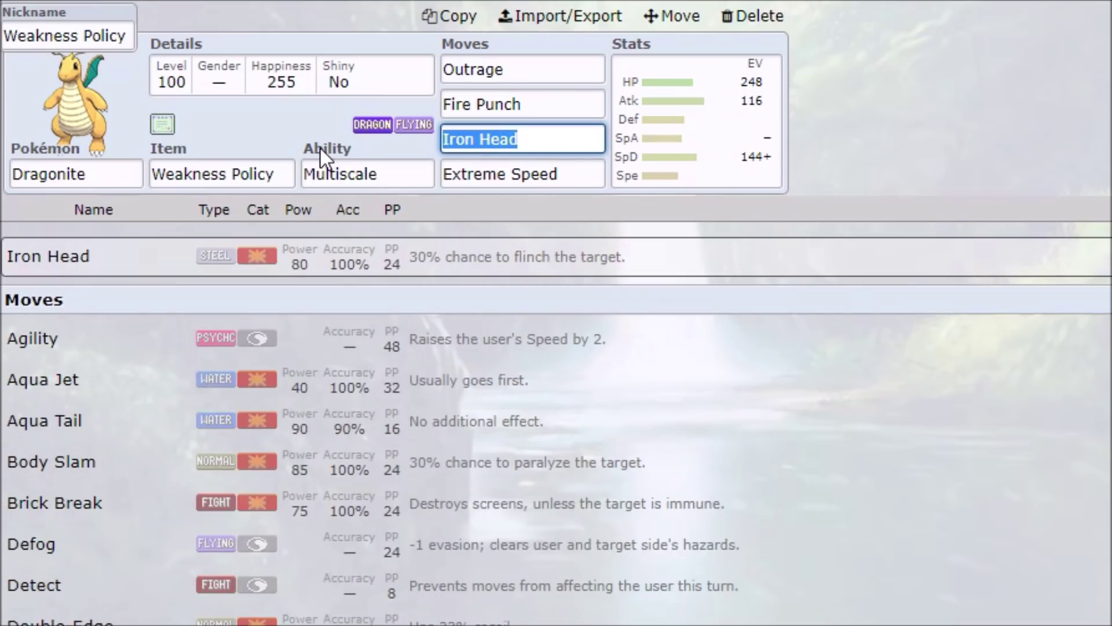
left_click(521, 150)
left_click_drag(551, 143, 445, 144)
left_click(536, 144)
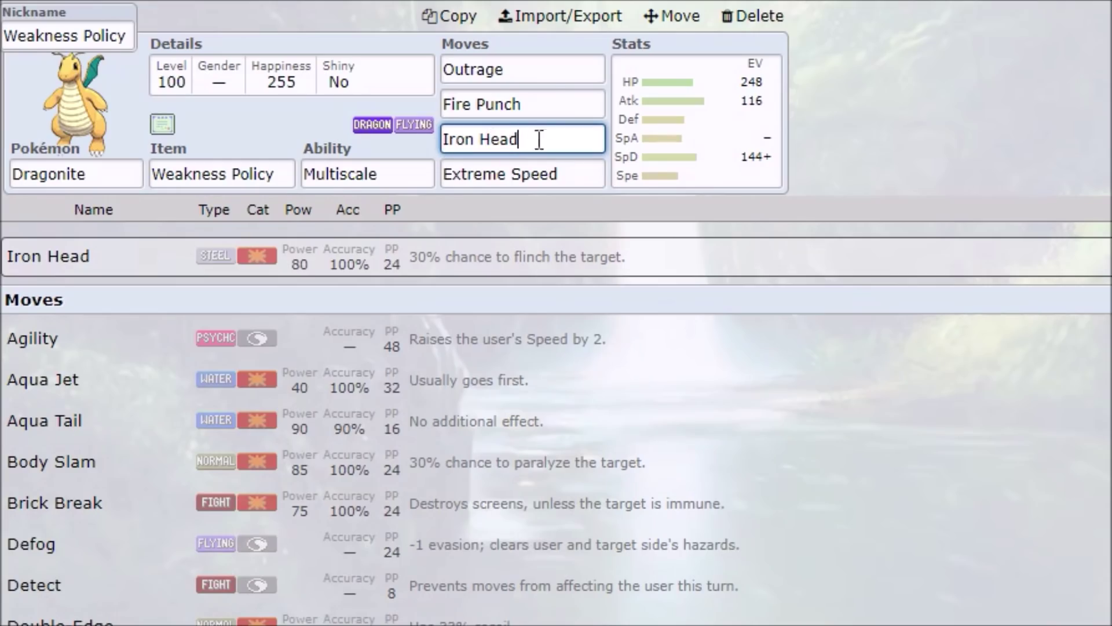
left_click(556, 103)
left_click(556, 113)
left_click_drag(556, 113, 444, 111)
left_click(548, 68)
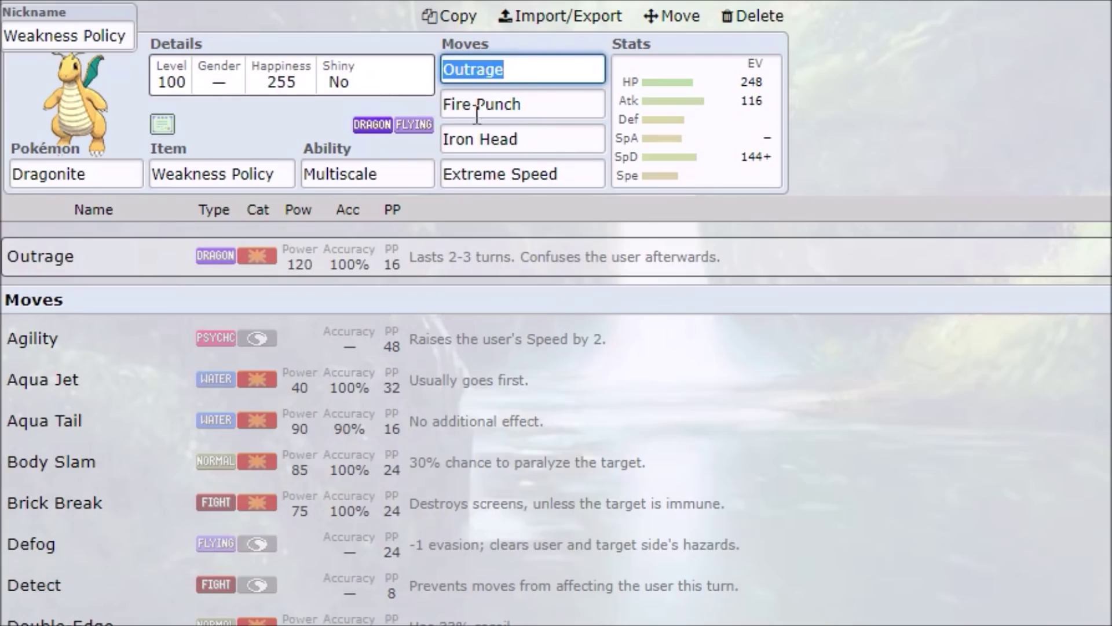
mouse_move(579, 171)
left_mouse_down()
mouse_move(477, 173)
mouse_move(579, 173)
left_mouse_up()
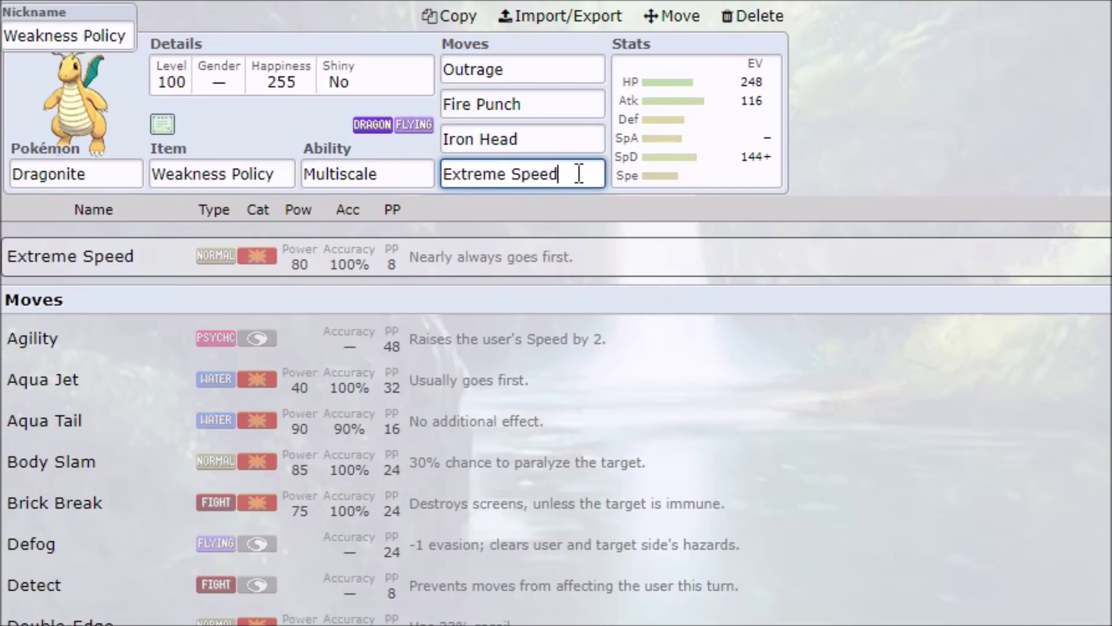
left_click(231, 174)
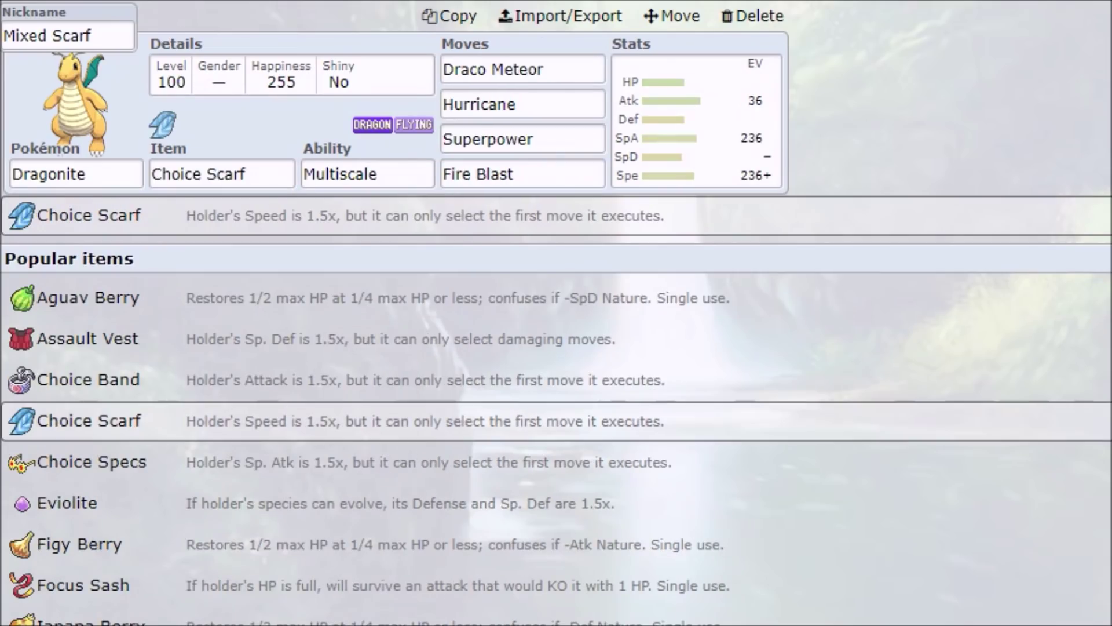
- Examine the EV spread of the Mixed Scarf Dragonite set, focusing on its Attack investment
left_click(707, 154)
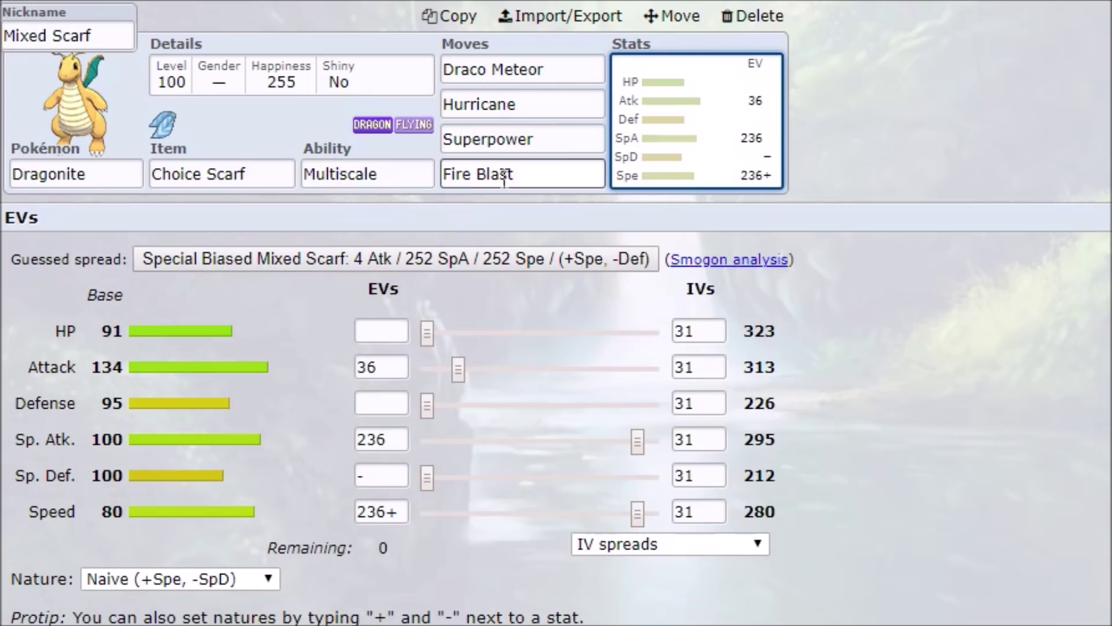
left_click(365, 366)
left_click(385, 367)
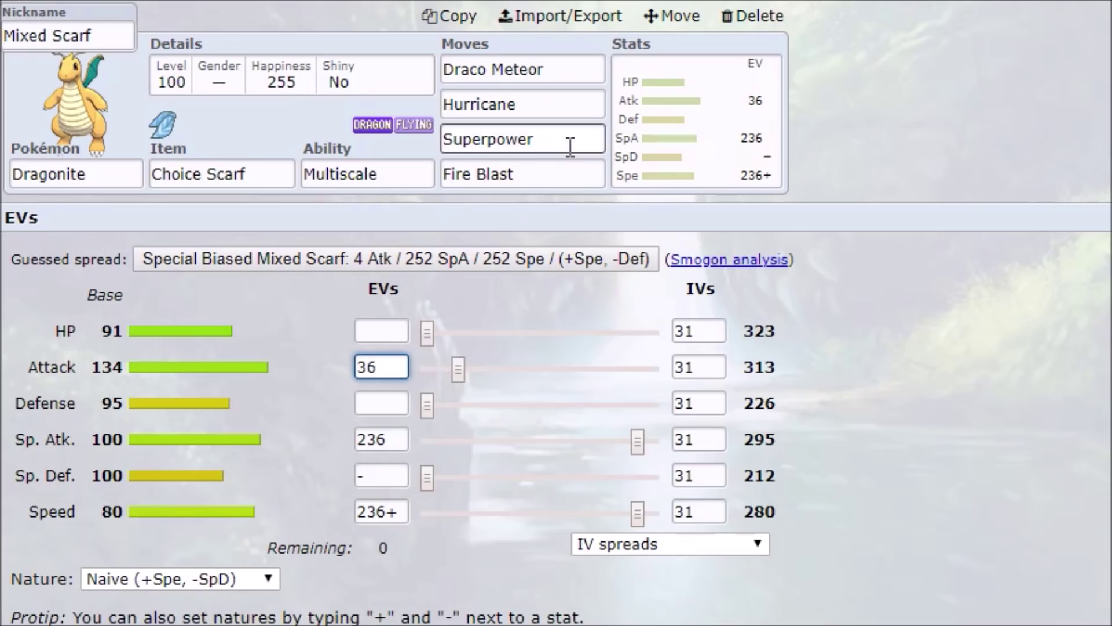
- Review Superpower, Draco Meteor and Hurricane on the Mixed Scarf set
left_click(566, 144)
left_click(598, 150)
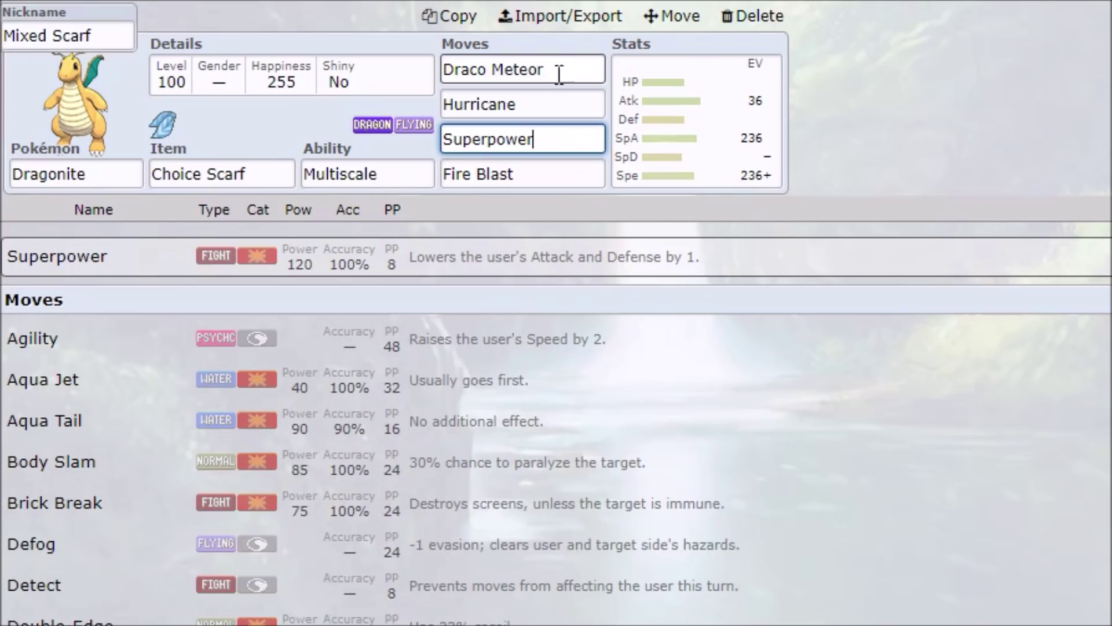
left_click(582, 77)
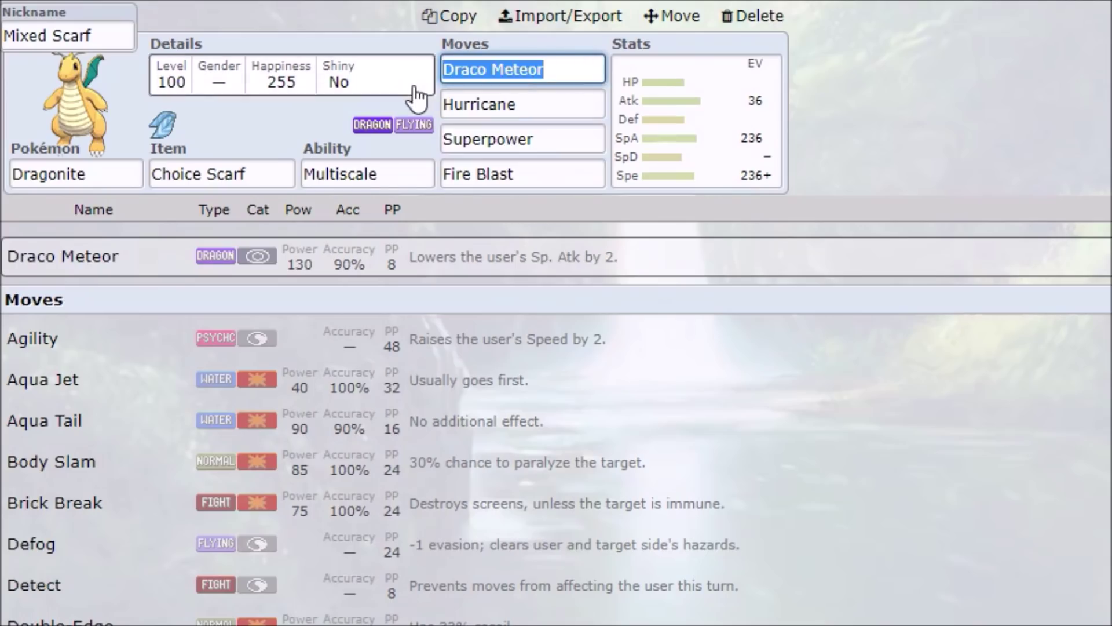
left_click(537, 95)
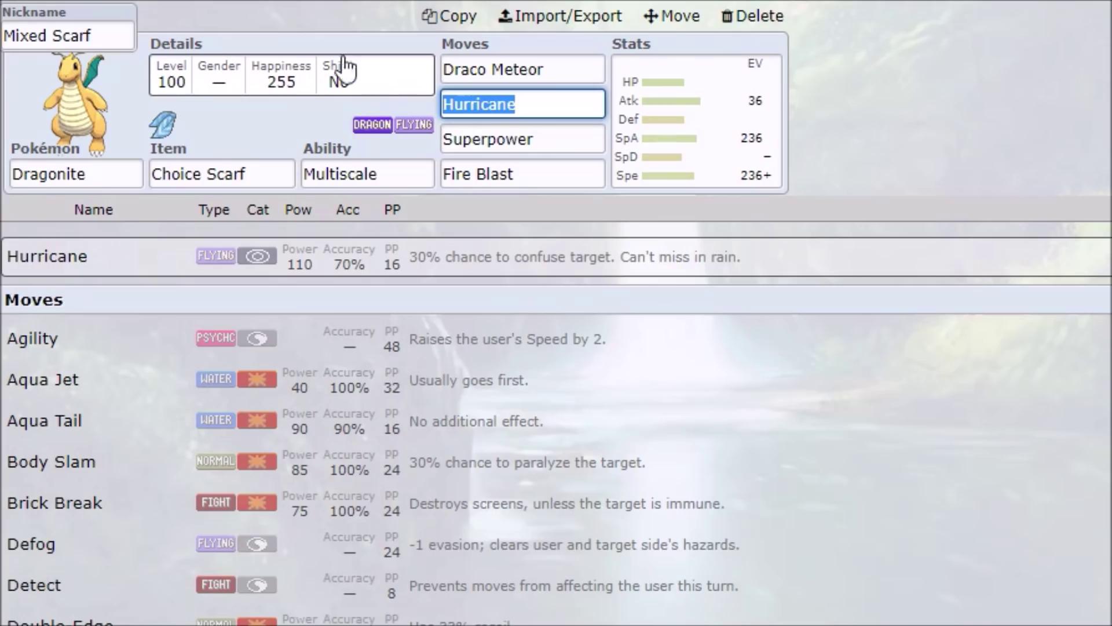
left_click(329, 28)
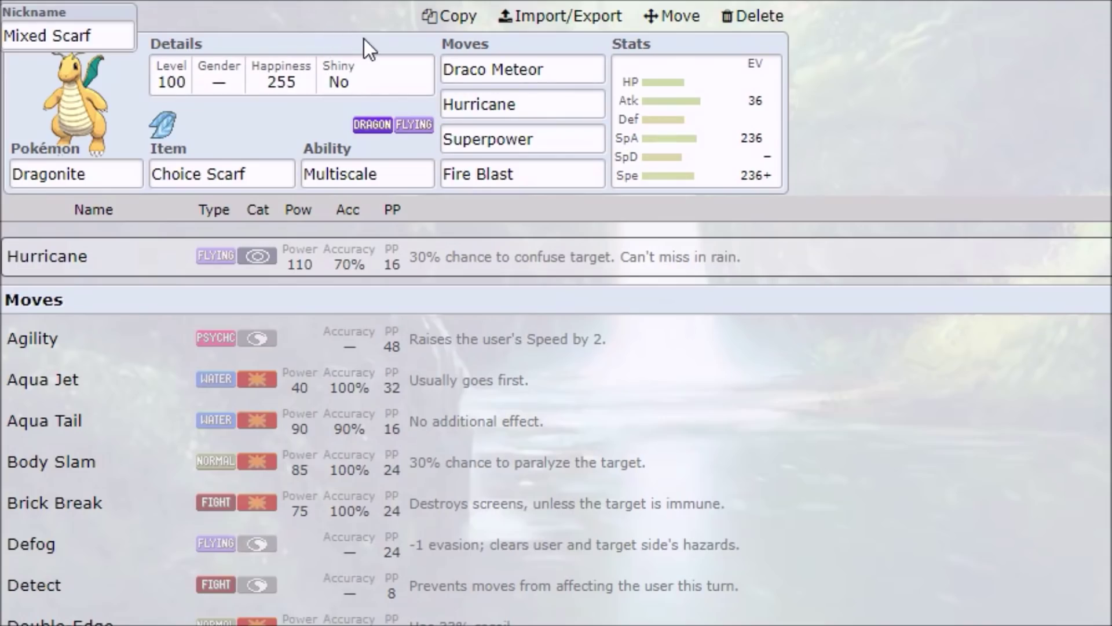
- Review Hurricane and Fire Blast on the Mixed Scarf set, and open the Other Options Dragonite set
left_click(568, 104)
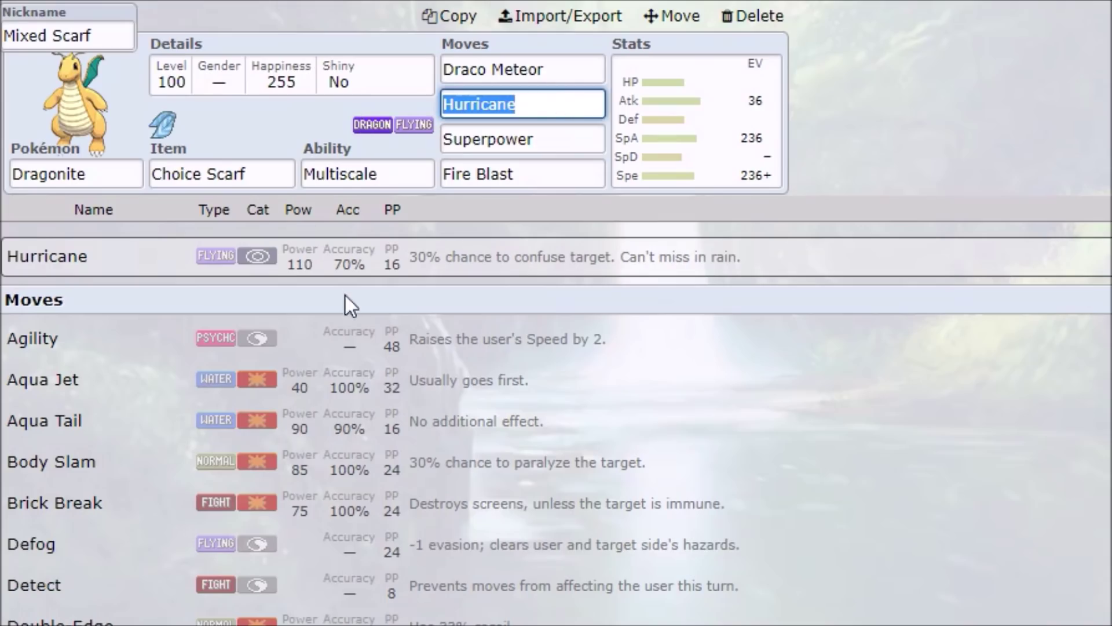
left_click(480, 172)
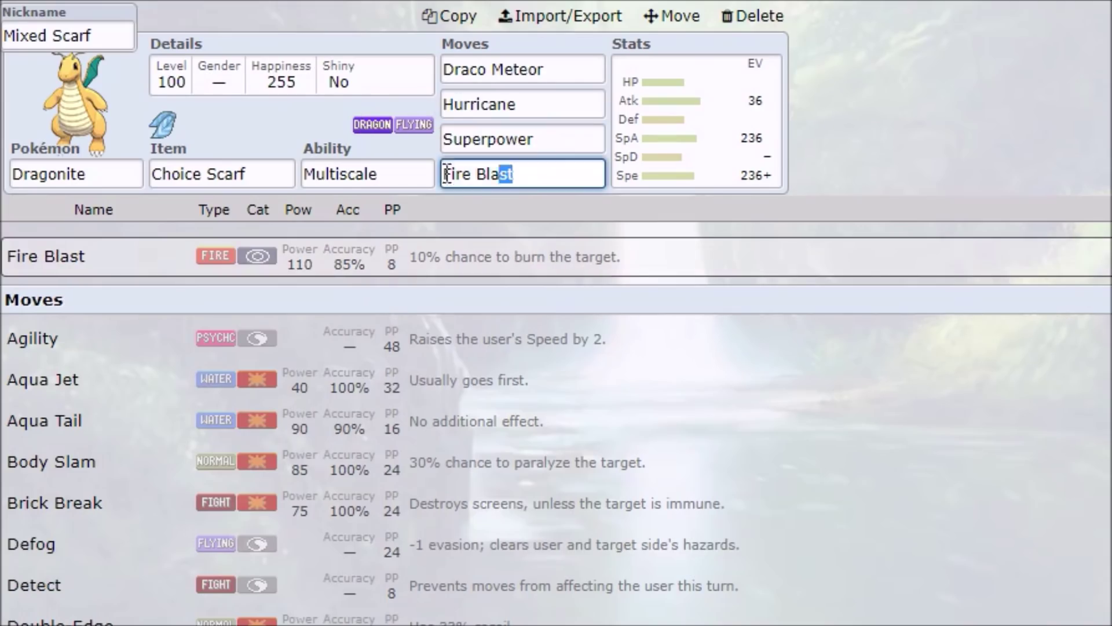
left_click(927, 80)
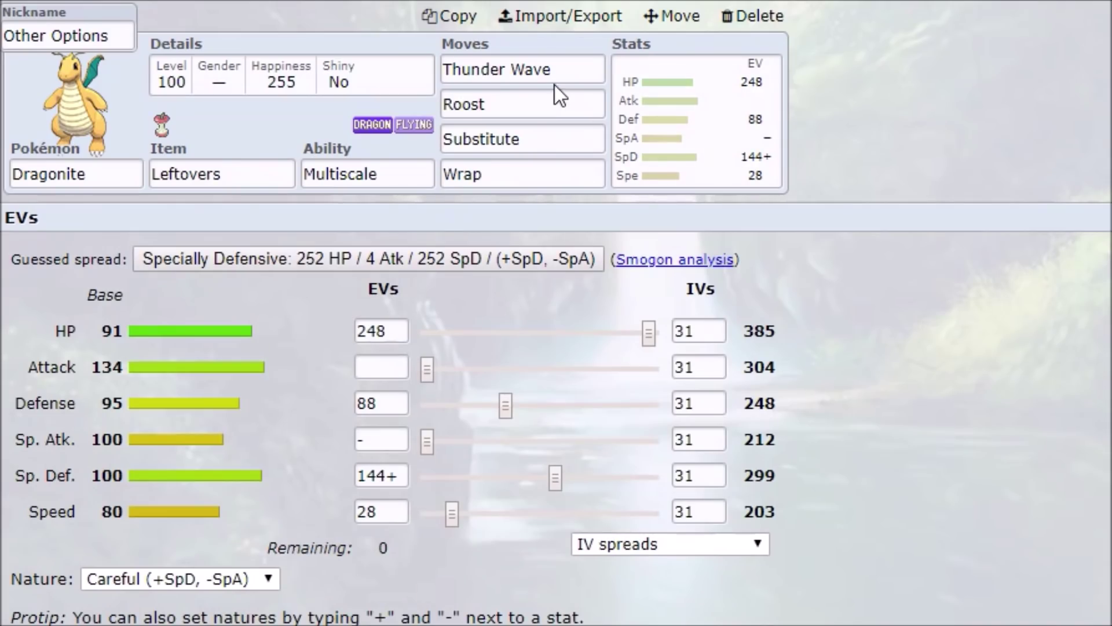
- Review Thunder Wave, Roost and the Multiscale ability on the Other Options set
left_click(585, 74)
left_click(529, 105)
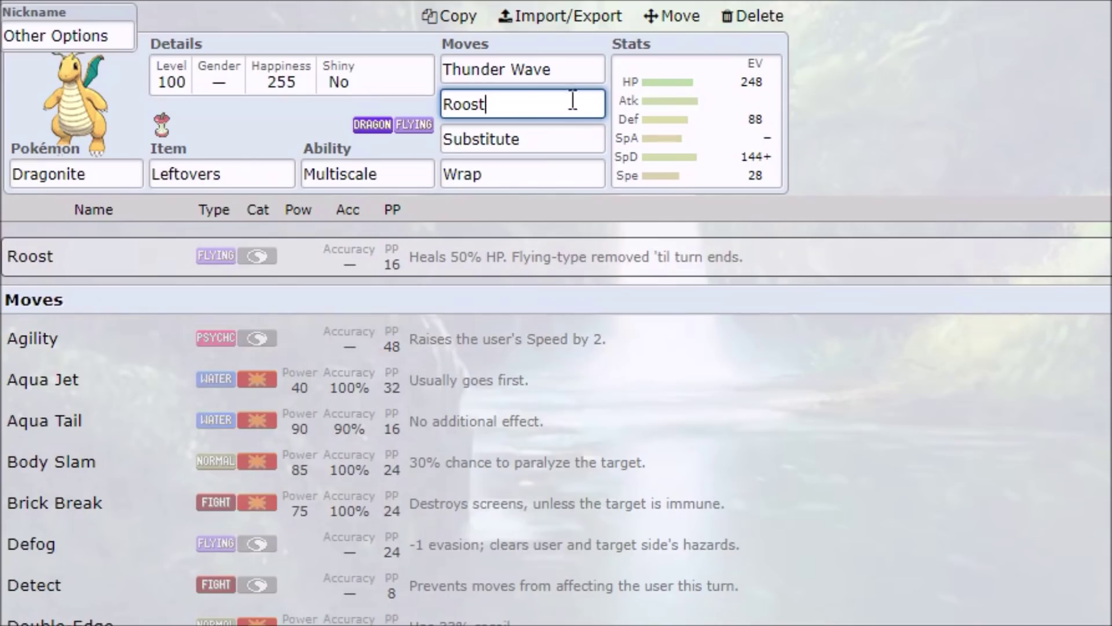
key("shift+Tab")
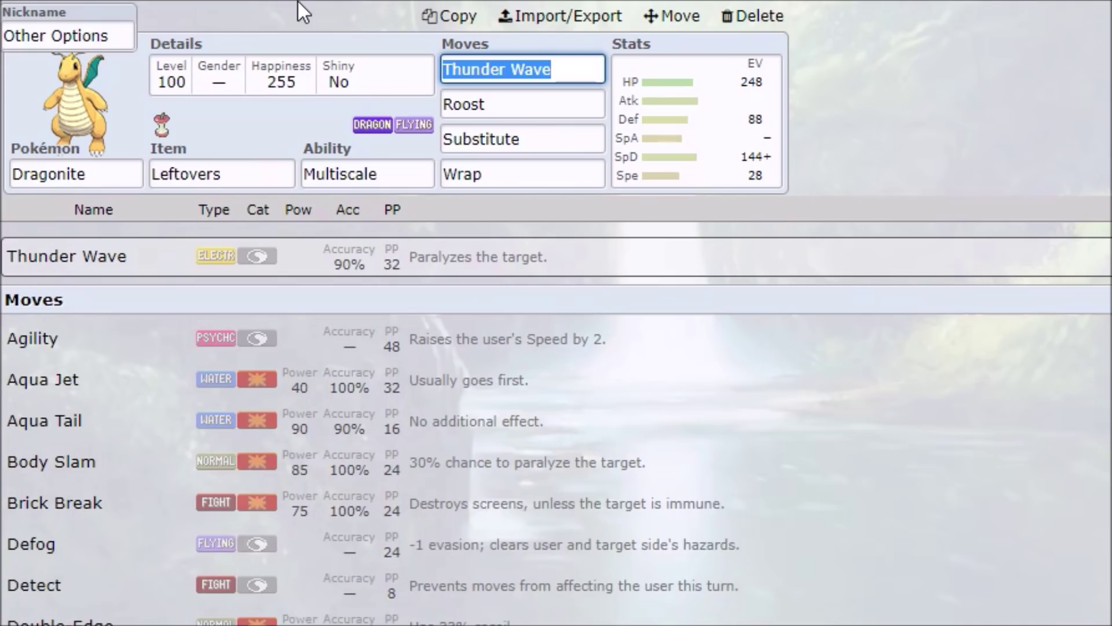
left_click(505, 99)
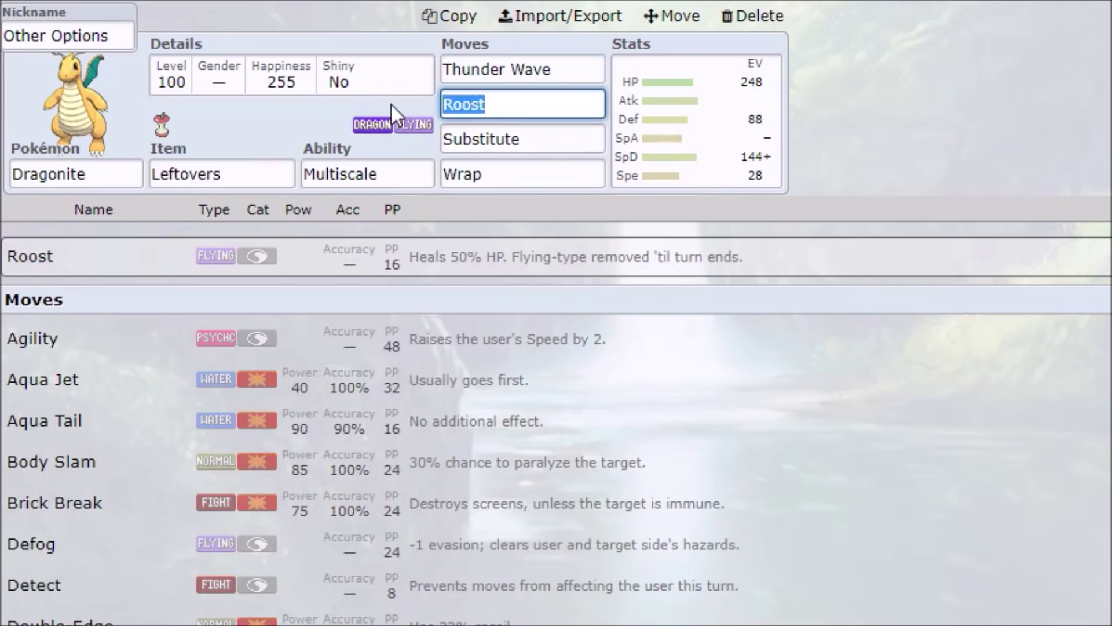
left_click(400, 176)
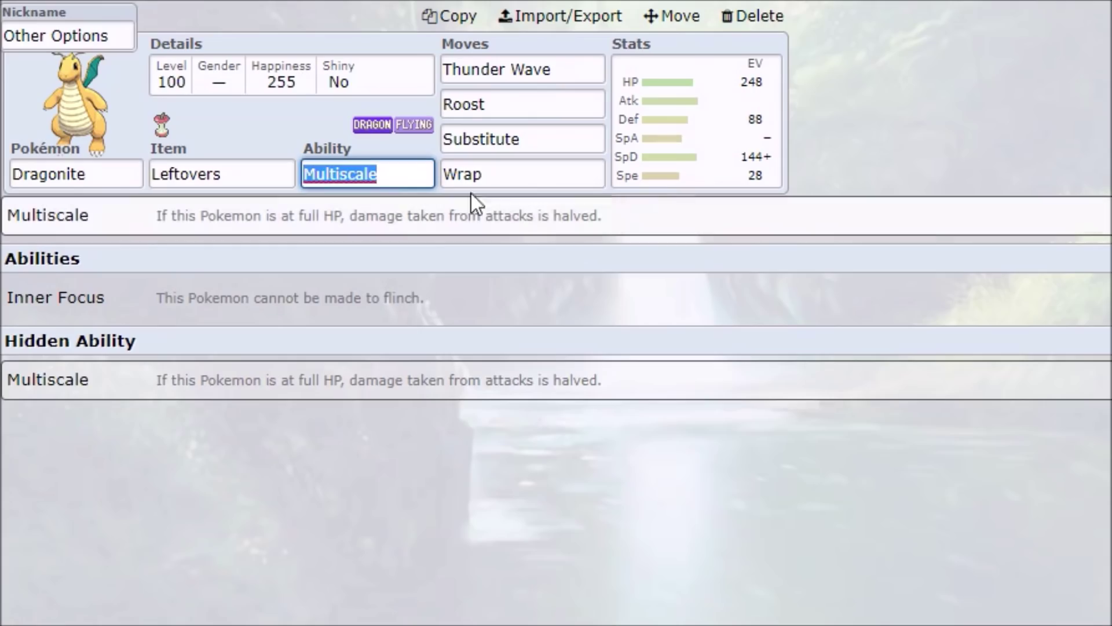
- Review the descriptions of Substitute and Wrap on the Other Options set, and revisit Roost and Thunder Wave
left_click(548, 181)
key("shift+Tab")
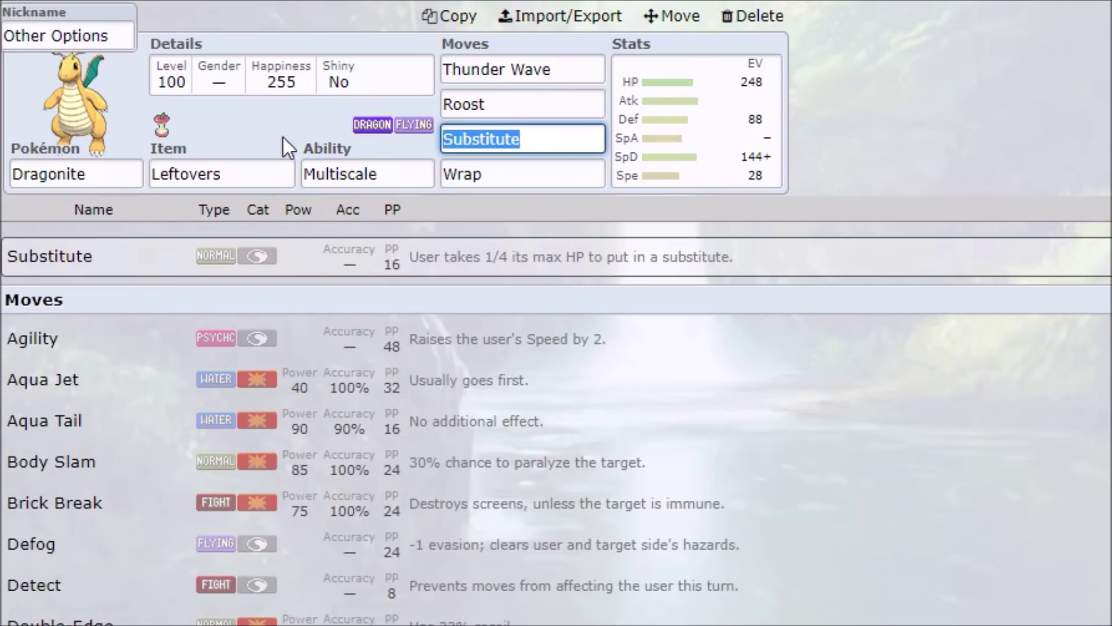
left_click(506, 178)
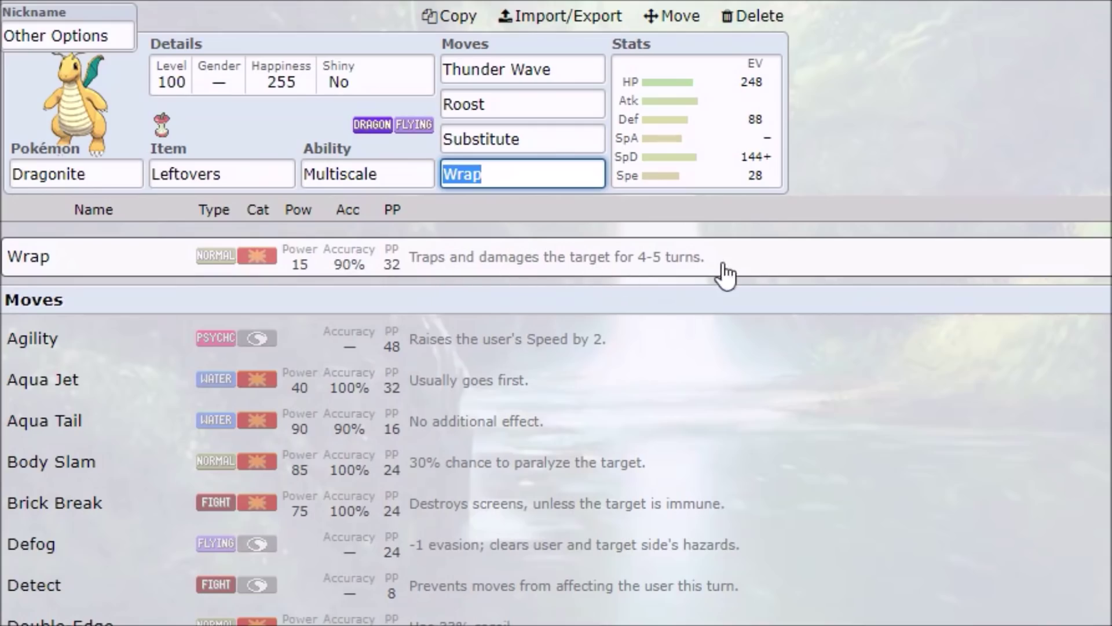
left_click(546, 135)
left_click(546, 105)
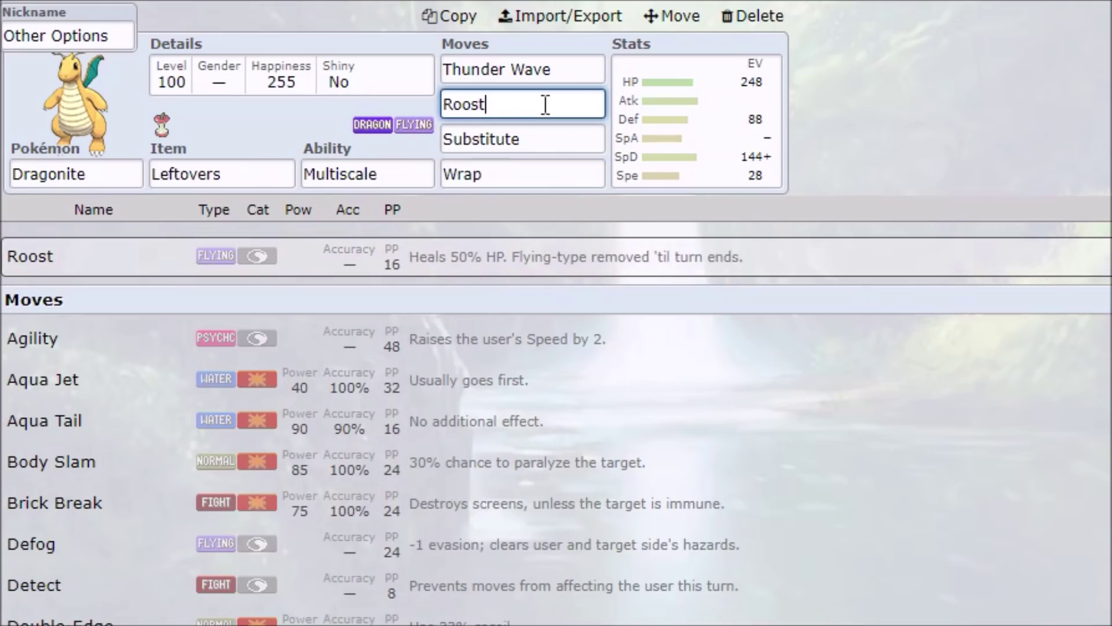
left_click(568, 72)
- Examine the EV spread and the Leftovers item of the Other Options set
left_click(697, 149)
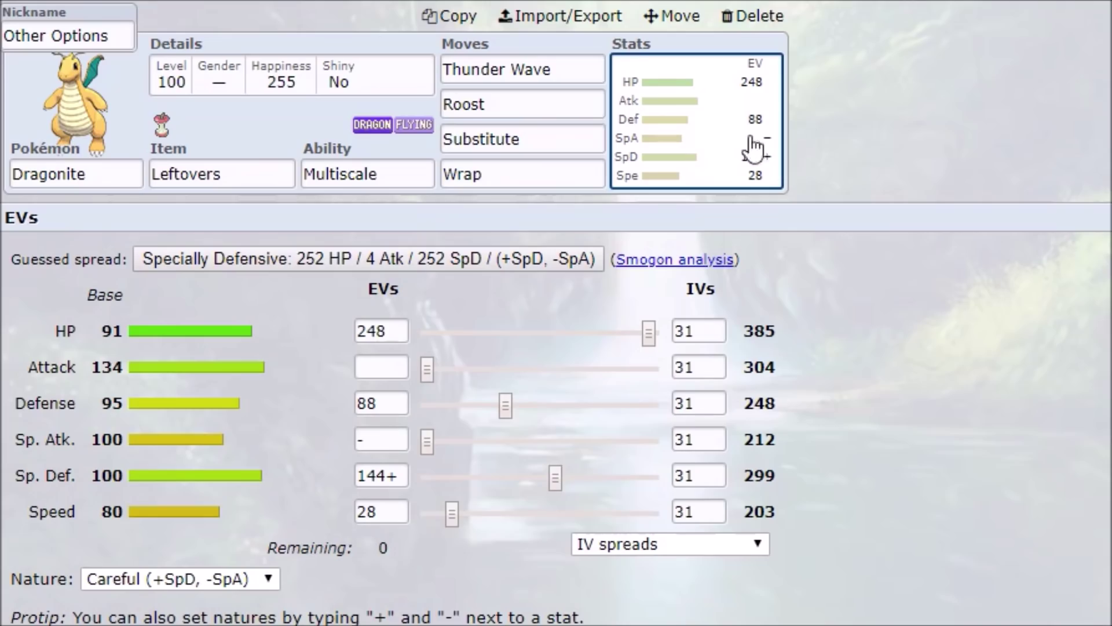
left_click_drag(232, 174, 109, 179)
left_click(283, 185)
left_click_drag(240, 174, 33, 184)
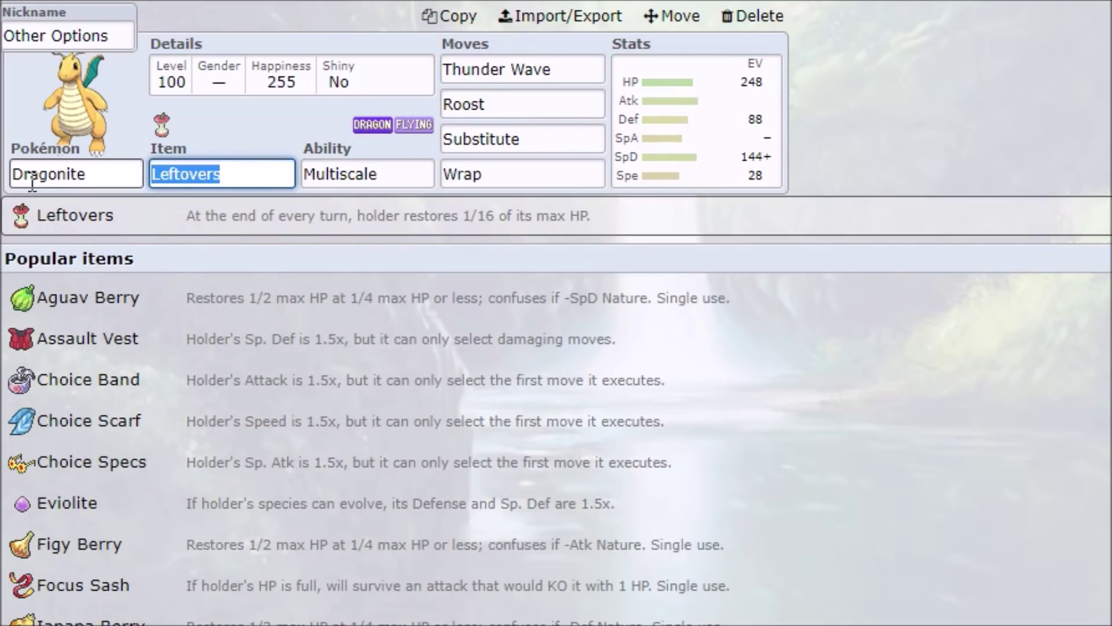
- Replace Wrap with Aqua Jet in the fourth move slot of the Other Options set
left_click(565, 177)
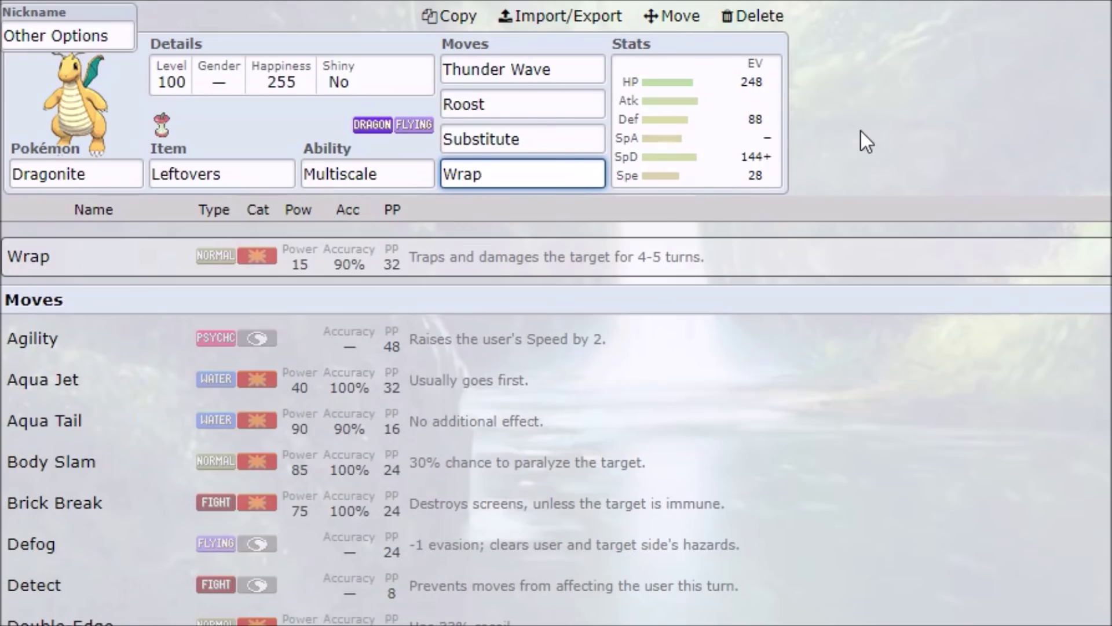
scroll(608, 359, "down", 2)
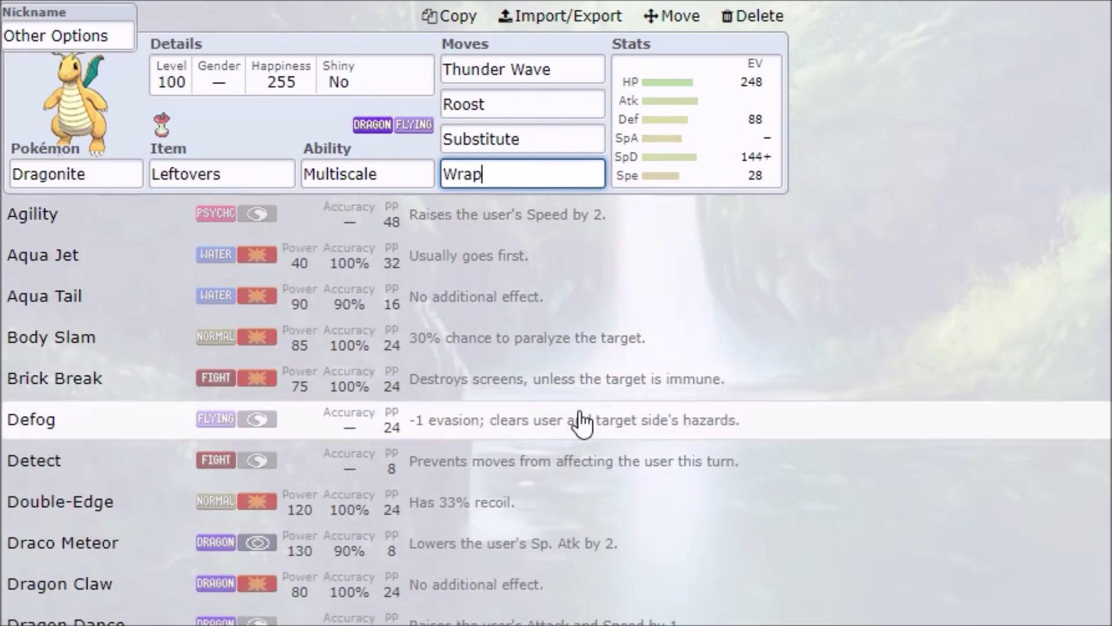
scroll(556, 336, "up", 2)
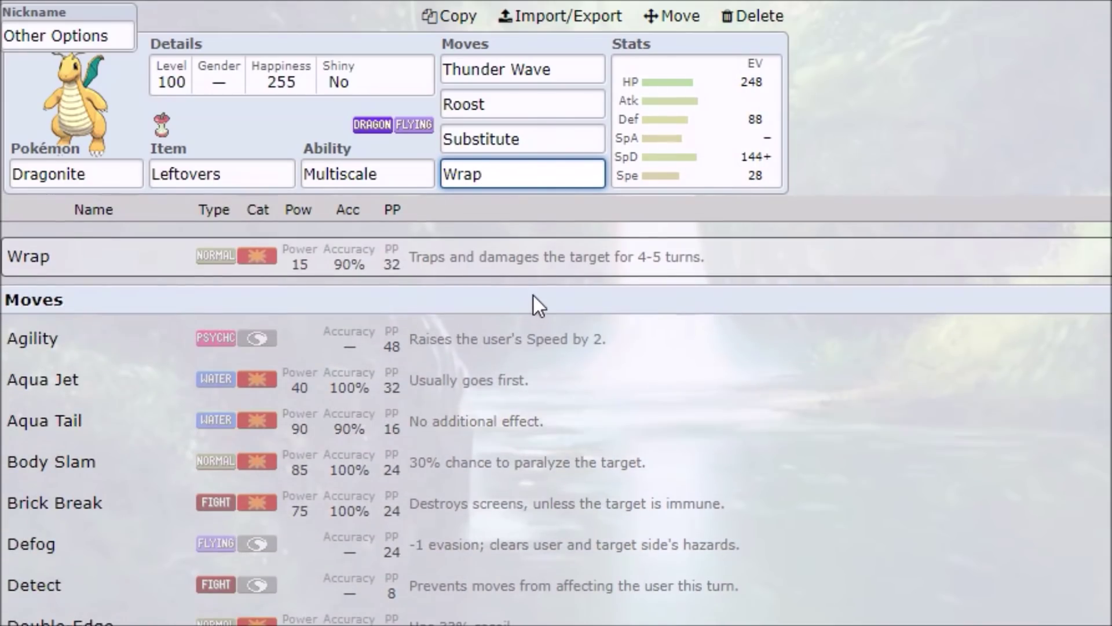
left_click_drag(541, 168, 328, 186)
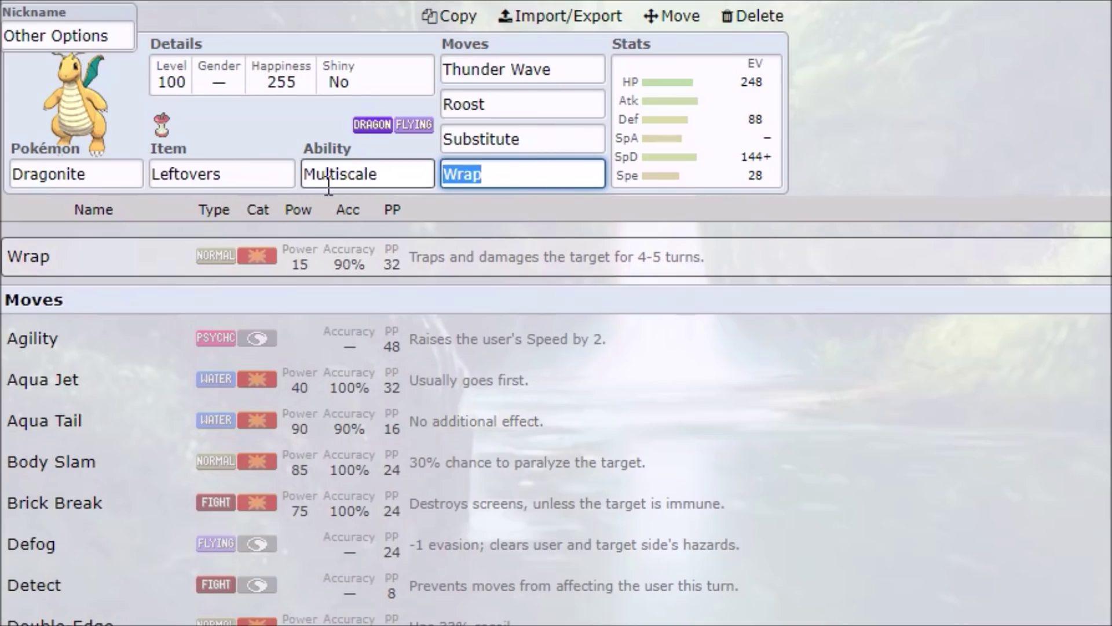
key("BackSpace")
left_click(592, 115)
left_click(561, 171)
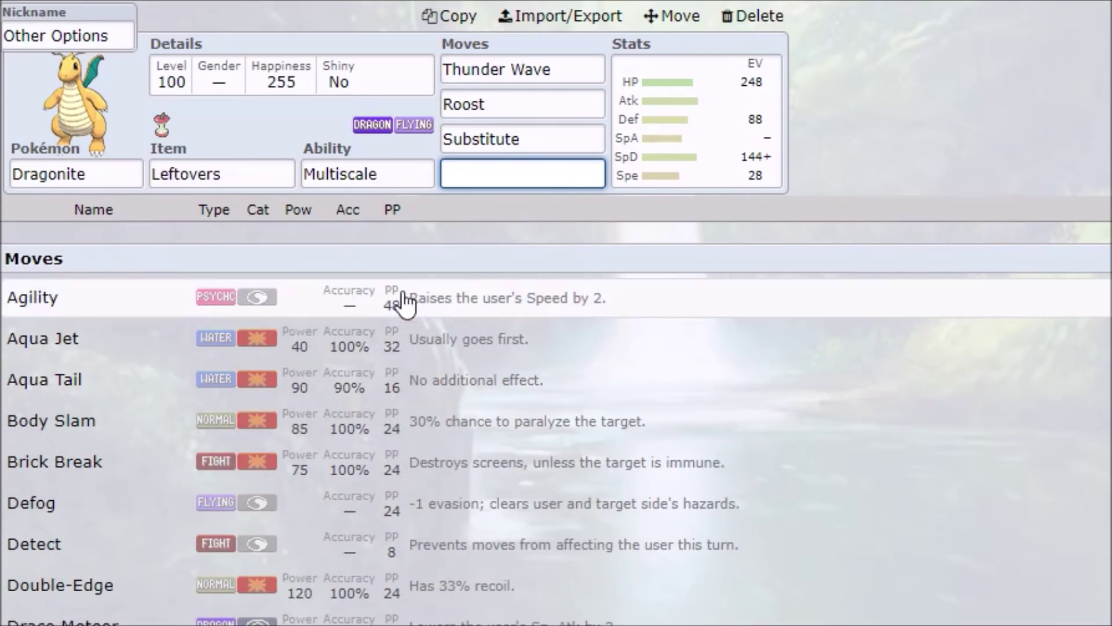
left_click(455, 328)
left_click_drag(510, 174, 330, 211)
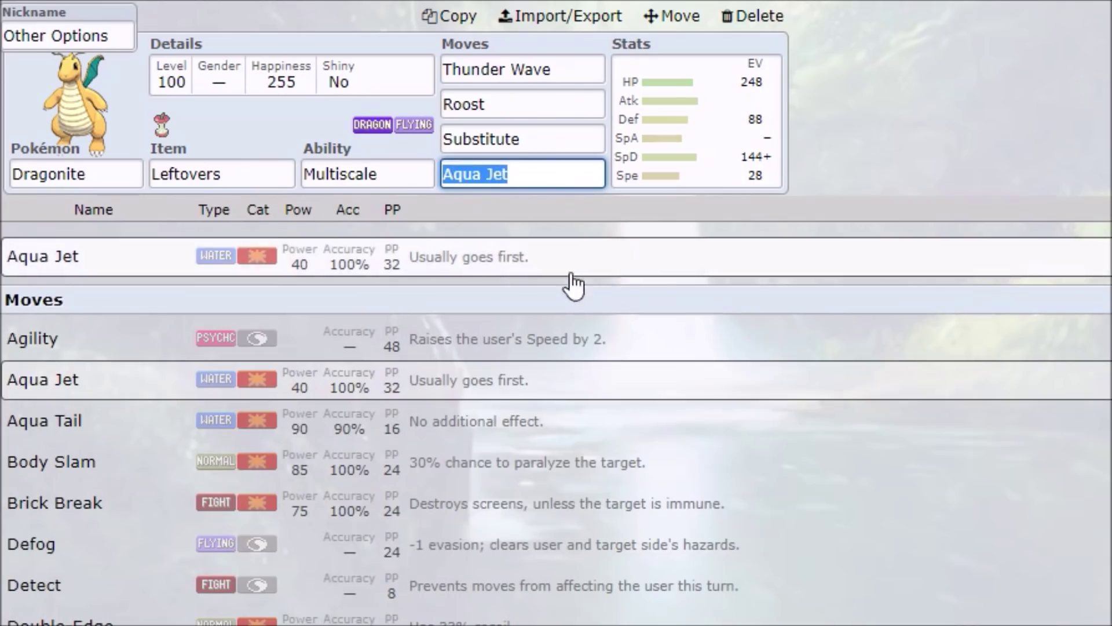
- Examine Dragonite's main move list down to Waterfall for other options for the fourth move slot
scroll(574, 284, "down", 4)
scroll(489, 350, "down", 6)
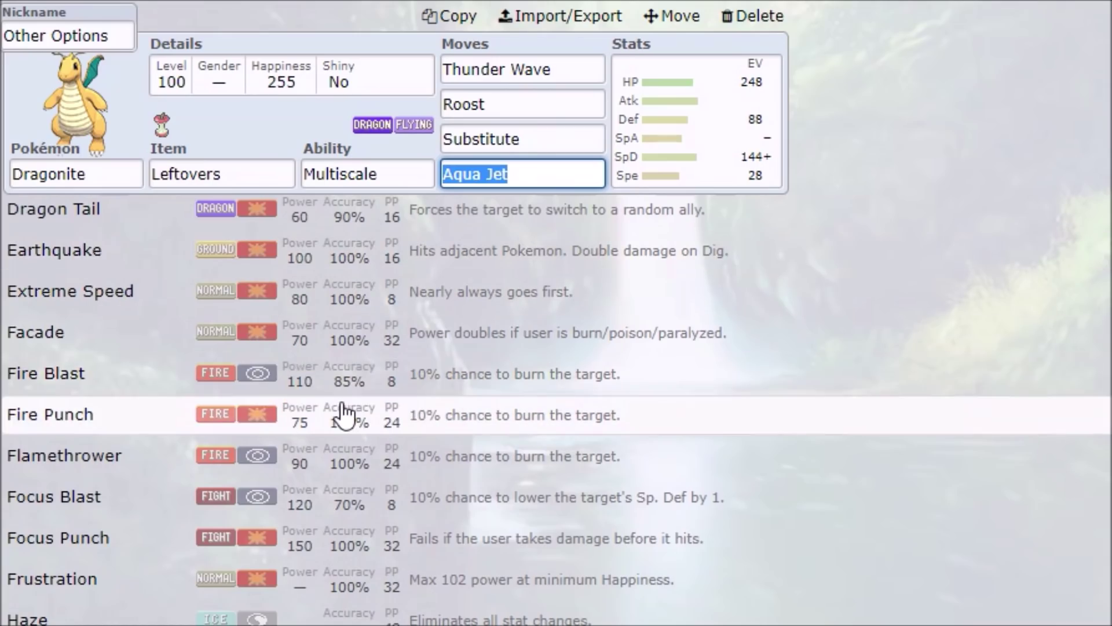
scroll(342, 415, "down", 2)
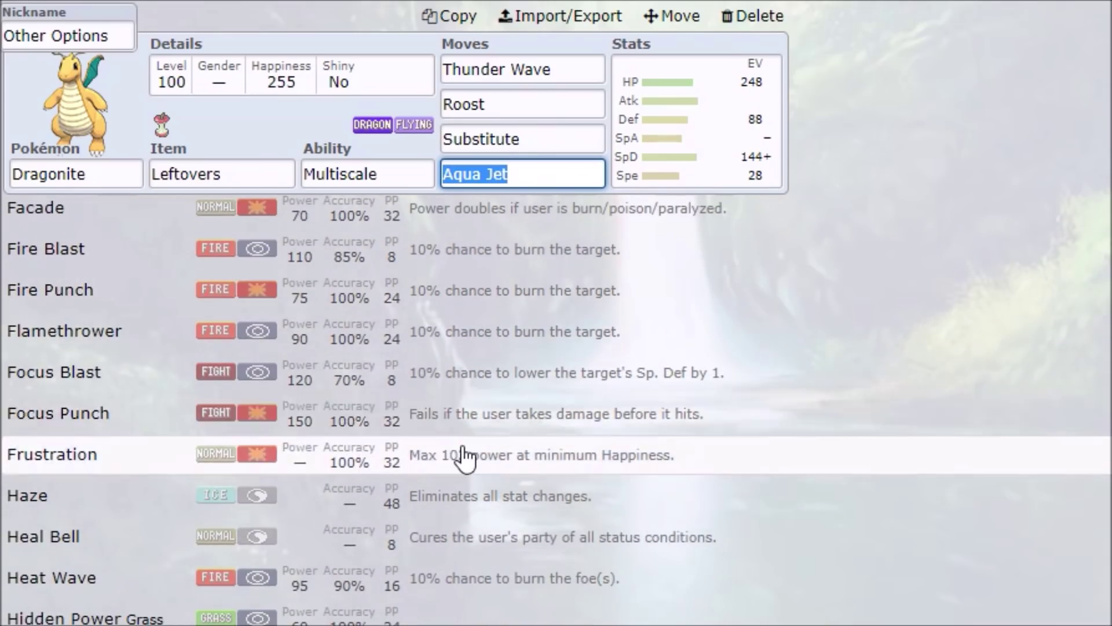
scroll(458, 452, "down", 6)
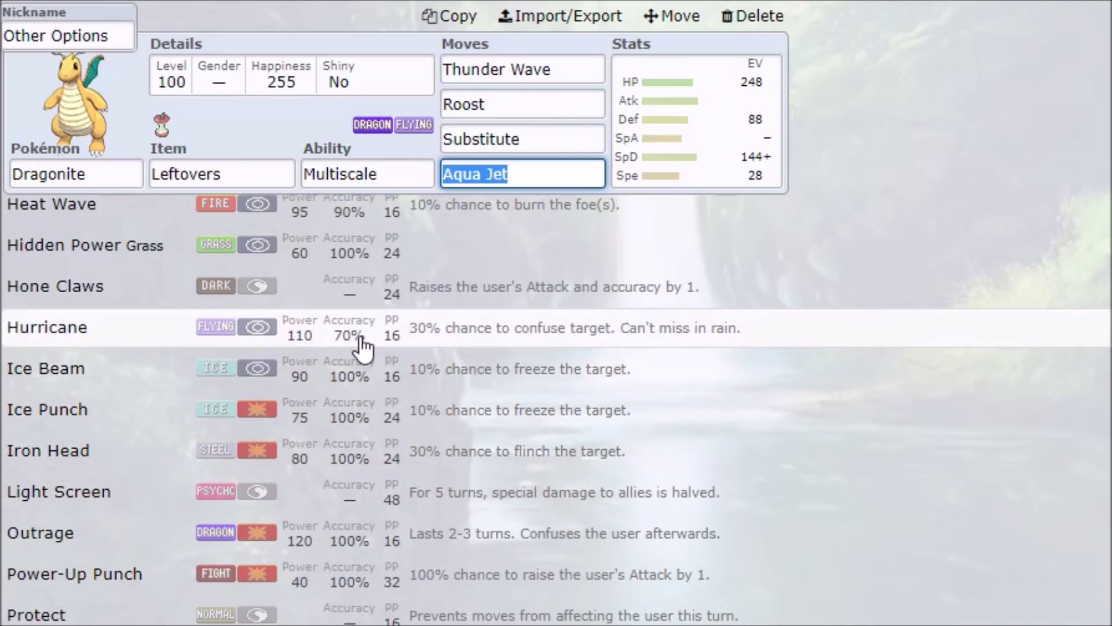
scroll(513, 347, "down", 6)
scroll(513, 347, "down", 2)
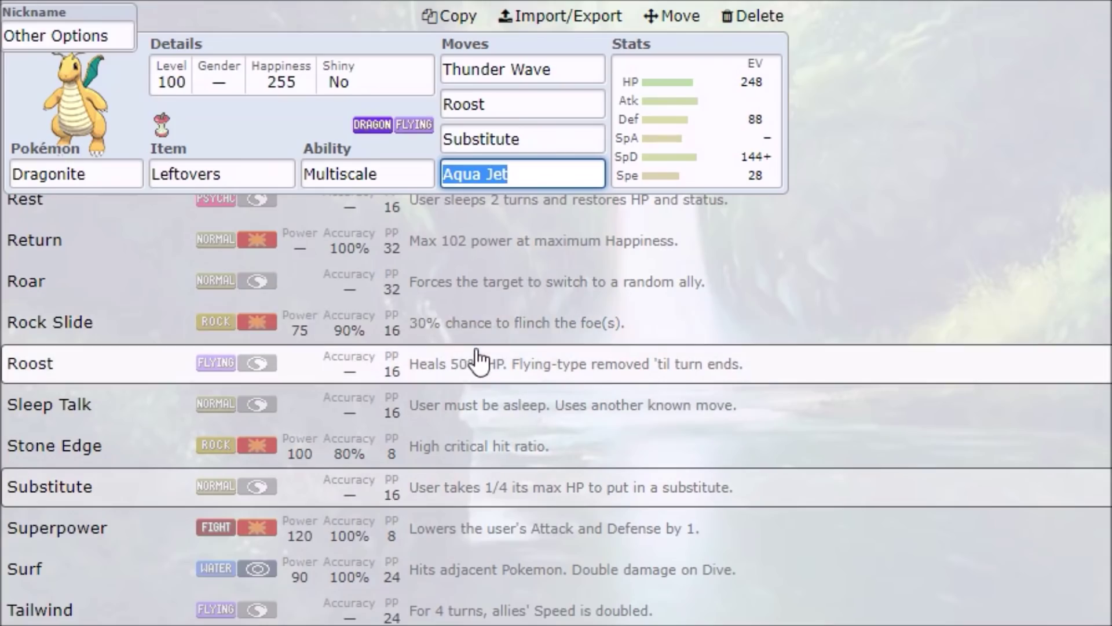
scroll(480, 349, "down", 2)
scroll(516, 423, "down", 4)
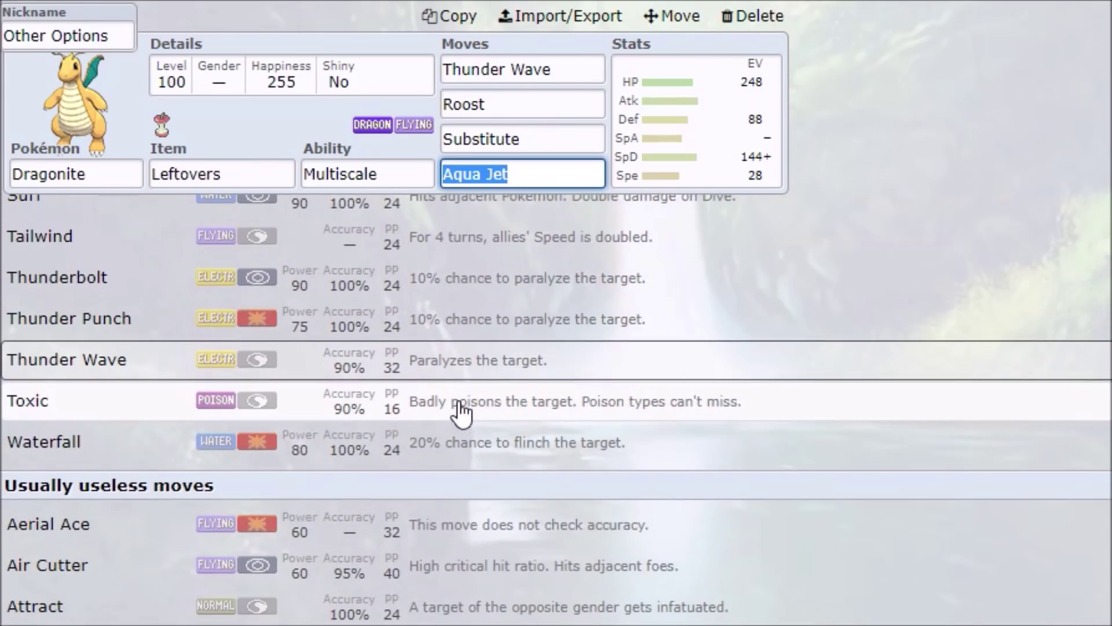
- Examine Dragonite's usually useless moves for an alternative fourth move
scroll(462, 412, "down", 6)
scroll(462, 412, "down", 3)
scroll(462, 412, "down", 11)
scroll(461, 413, "down", 12)
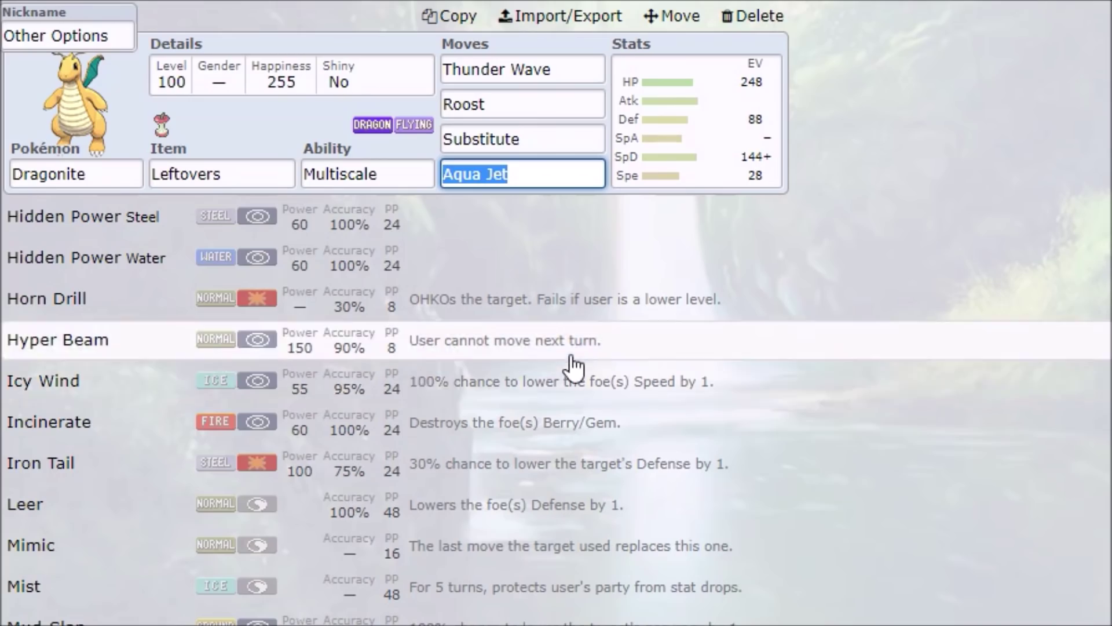
scroll(557, 399, "down", 2)
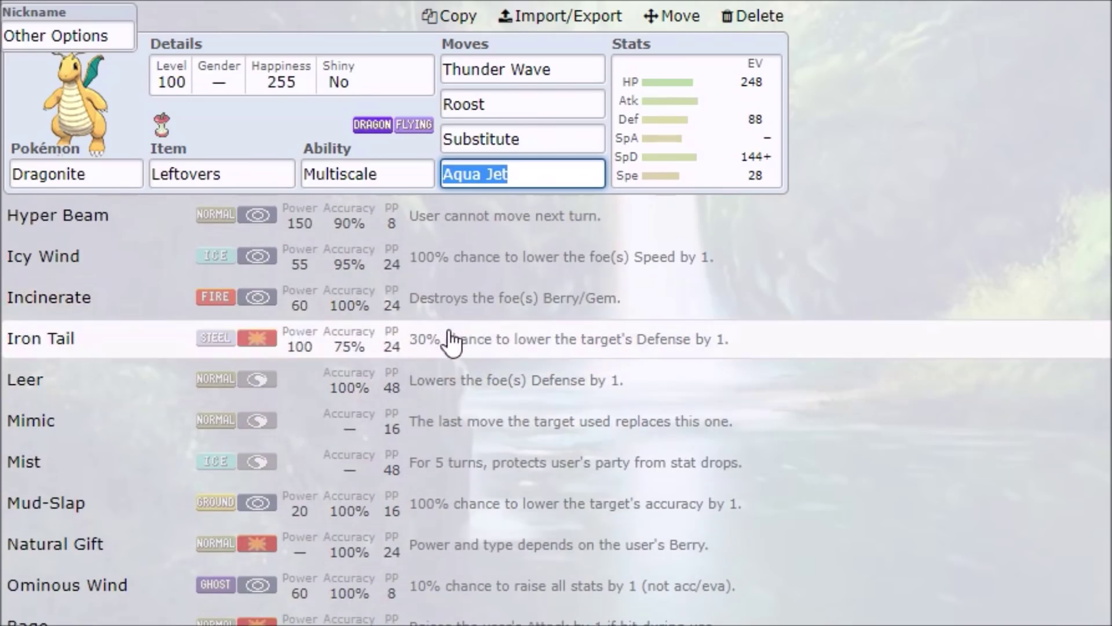
scroll(494, 413, "down", 2)
scroll(494, 414, "up", 1)
scroll(497, 413, "up", 2)
scroll(432, 346, "down", 2)
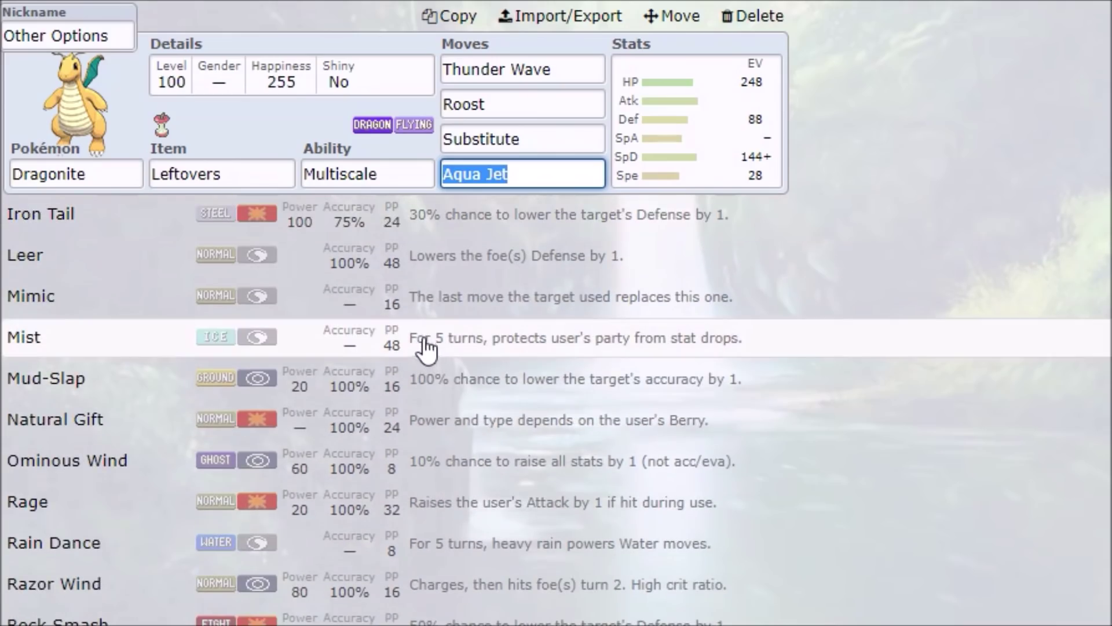
scroll(415, 392, "down", 2)
scroll(418, 394, "down", 4)
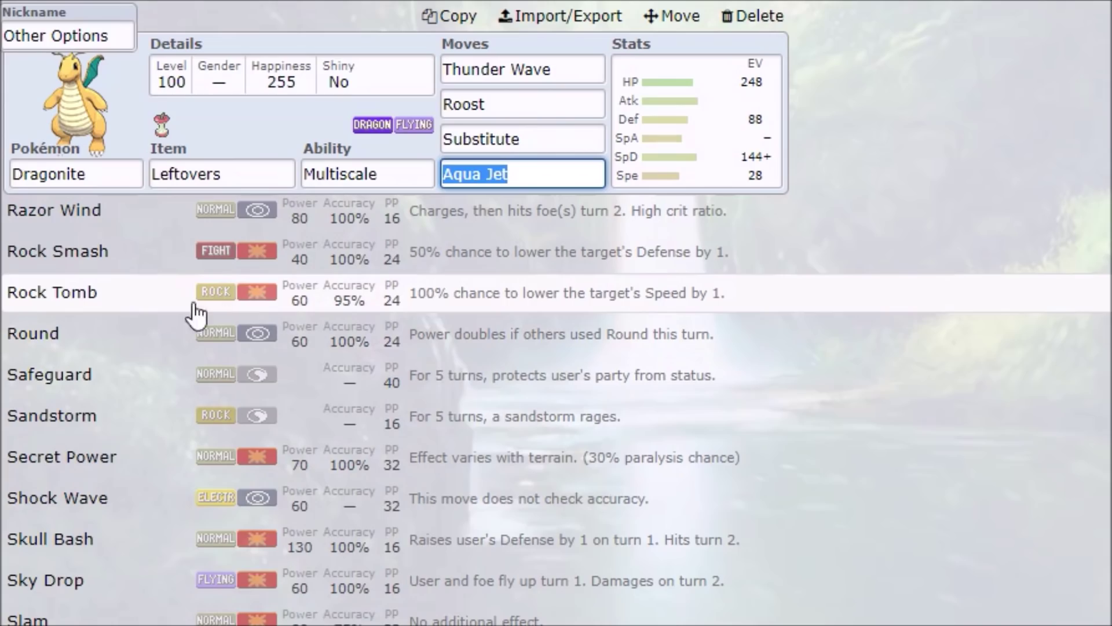
- Replace Aqua Jet with Whirlpool in the fourth move slot and review Whirlpool's description
scroll(614, 317, "down", 2)
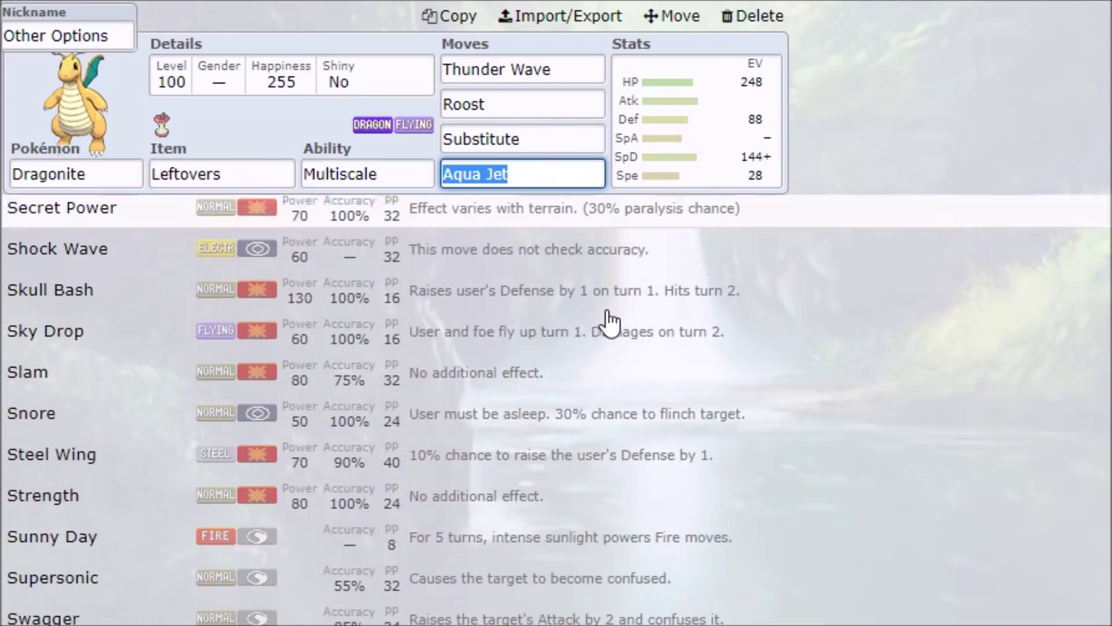
scroll(562, 348, "down", 2)
scroll(463, 359, "down", 3)
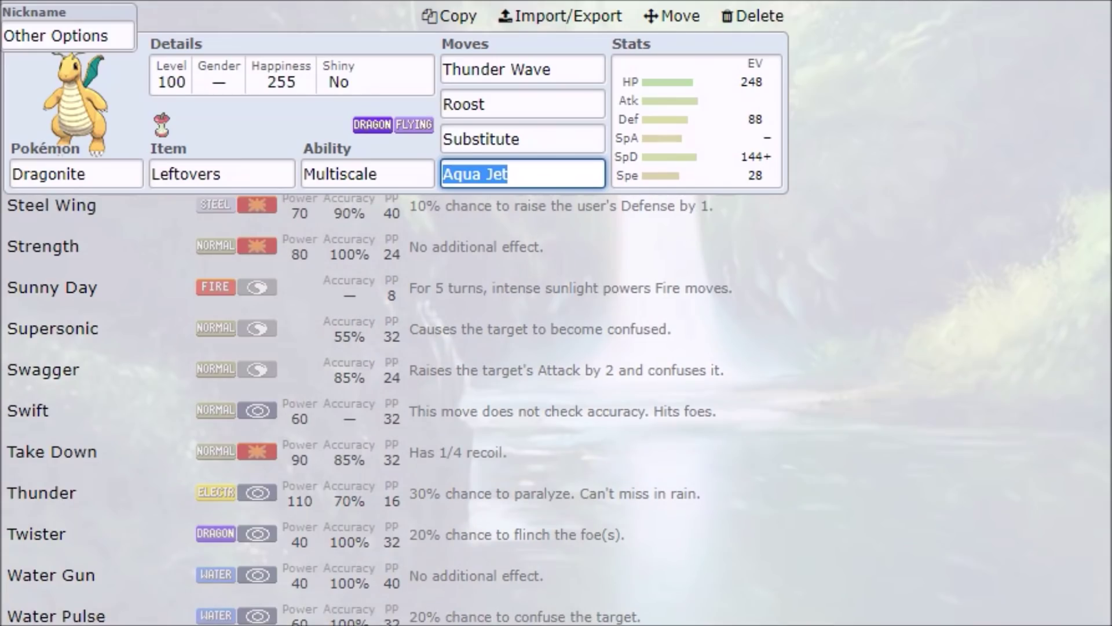
left_click(87, 620)
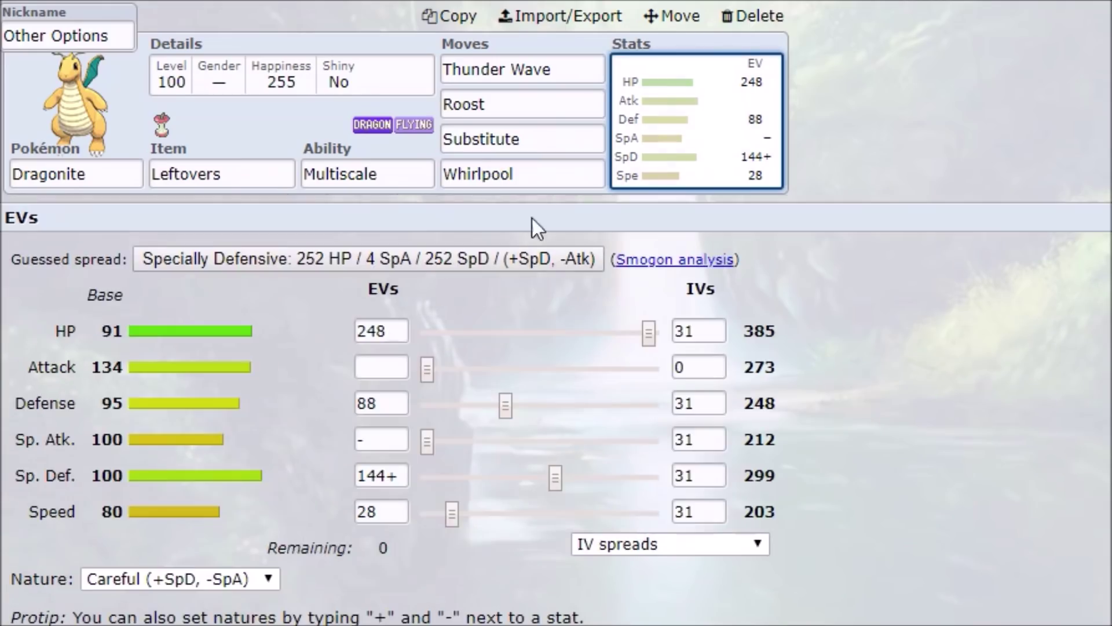
left_click(524, 173)
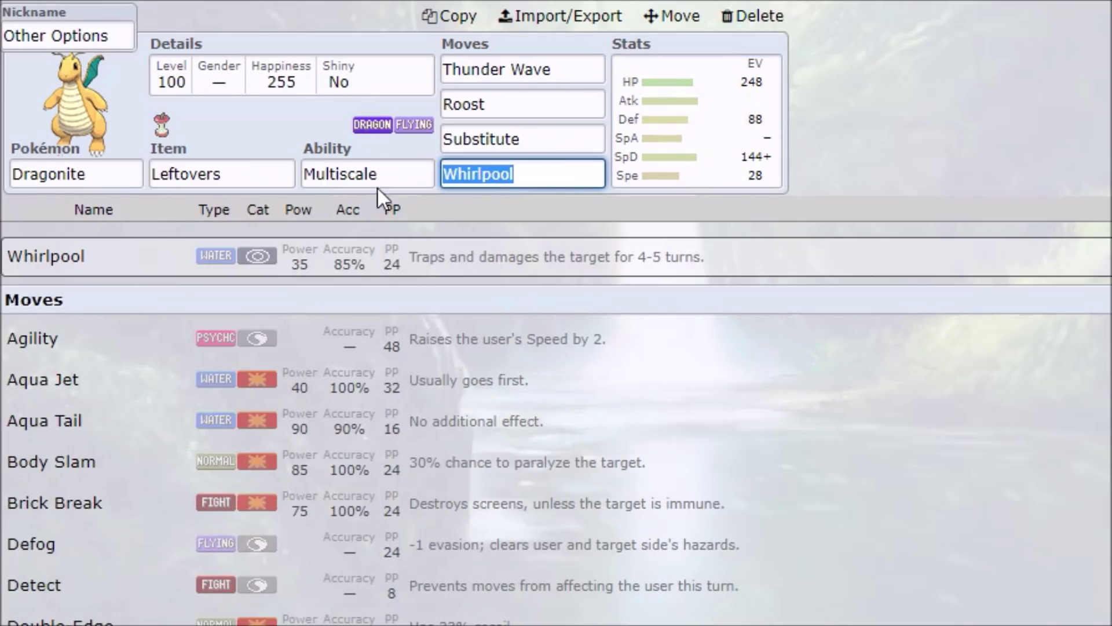
left_click(851, 134)
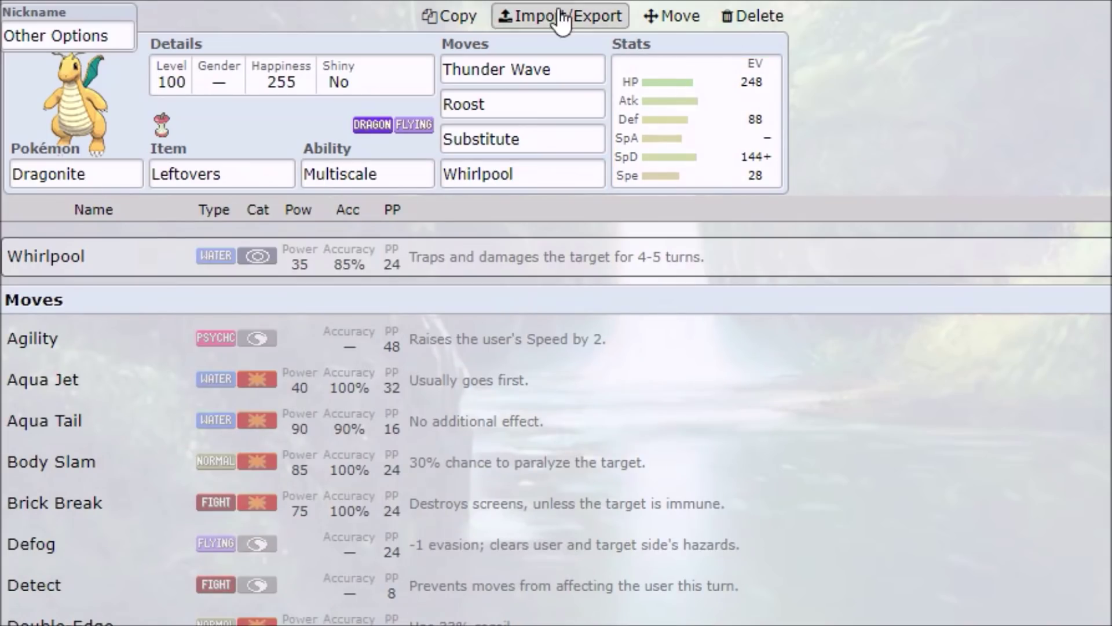